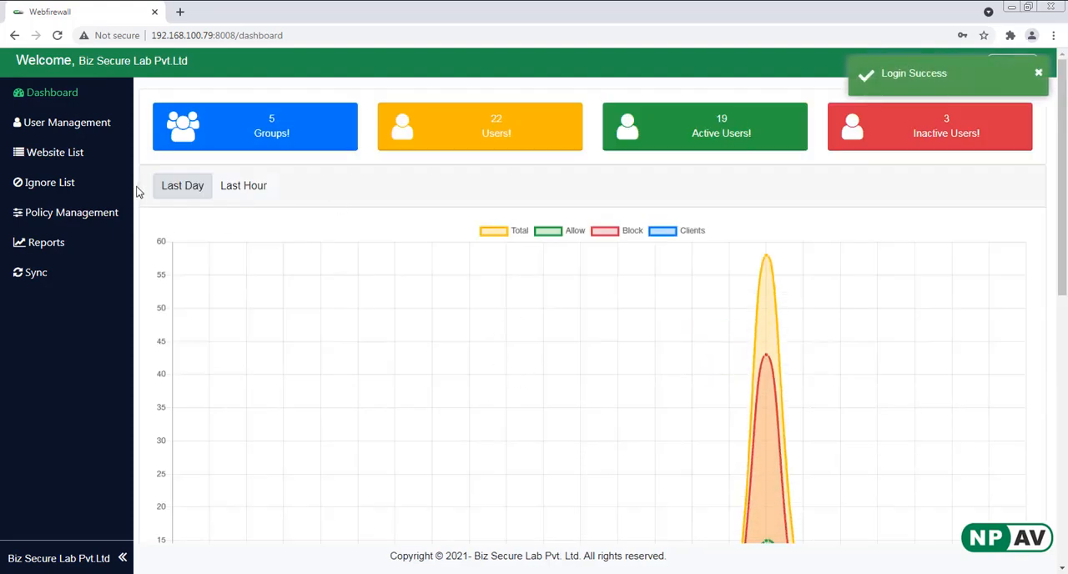
- Examine the dashboard's traffic chart and its tables of top domains, top blocked domains, top users and top blocked users
scroll(565, 376, down, 6)
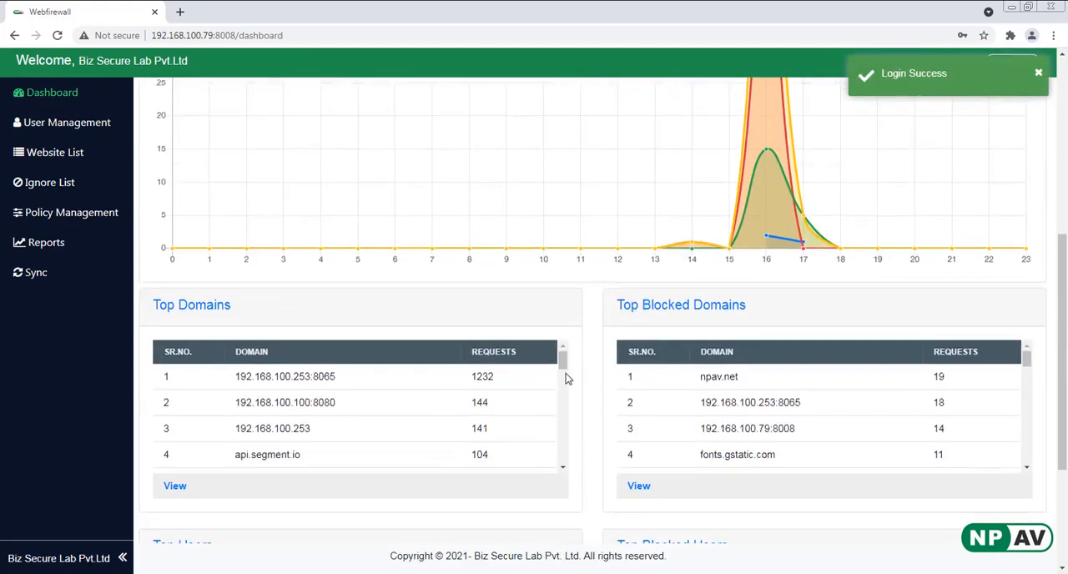
drag(191, 227, 275, 233)
drag(671, 229, 722, 231)
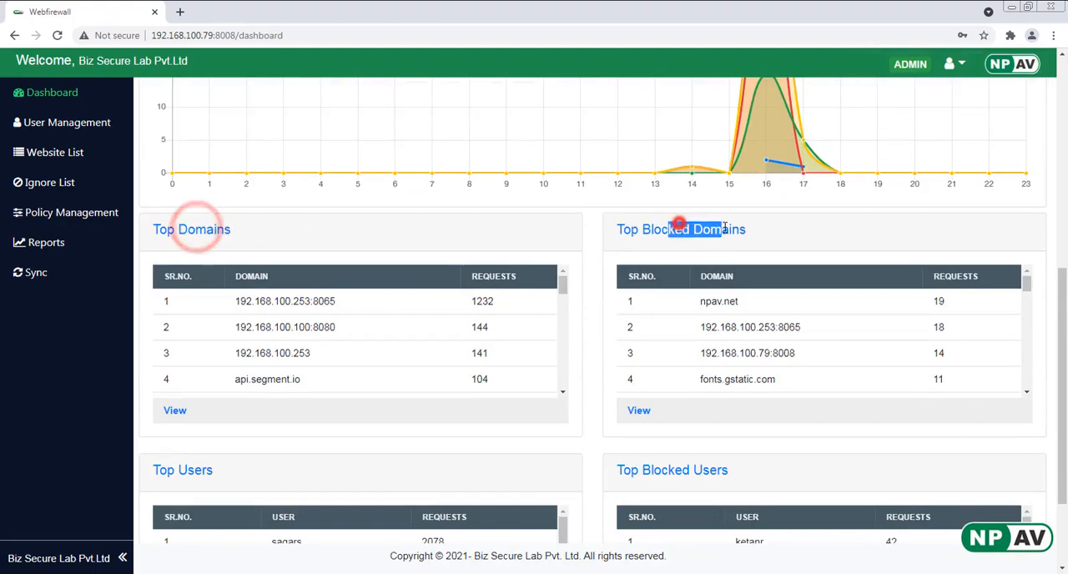
scroll(722, 334, down, 3)
scroll(309, 469, down, 2)
drag(176, 337, 216, 338)
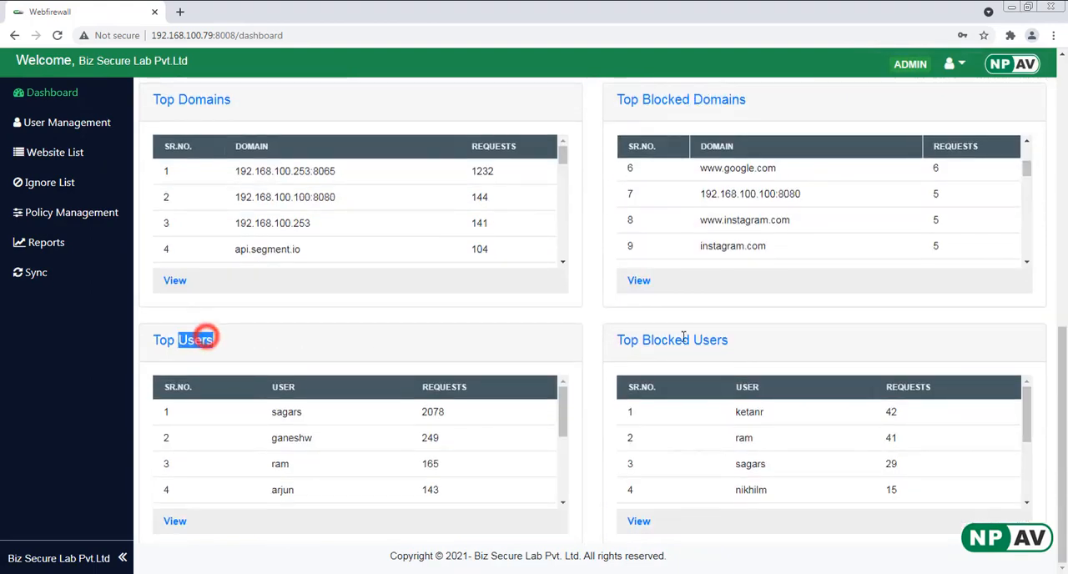
drag(655, 339, 760, 342)
click(806, 343)
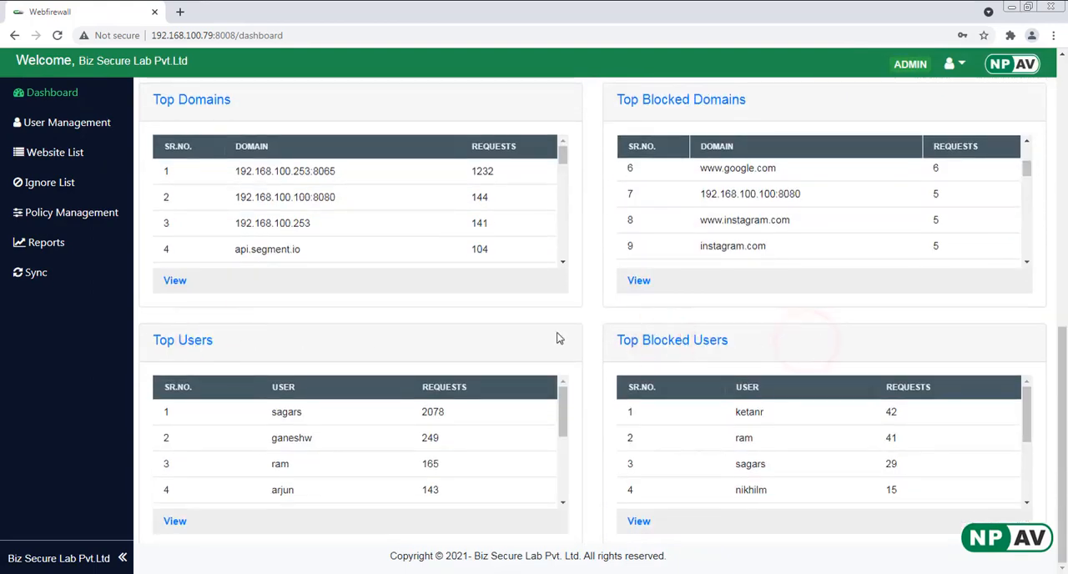
scroll(557, 337, up, 8)
scroll(559, 338, up, 2)
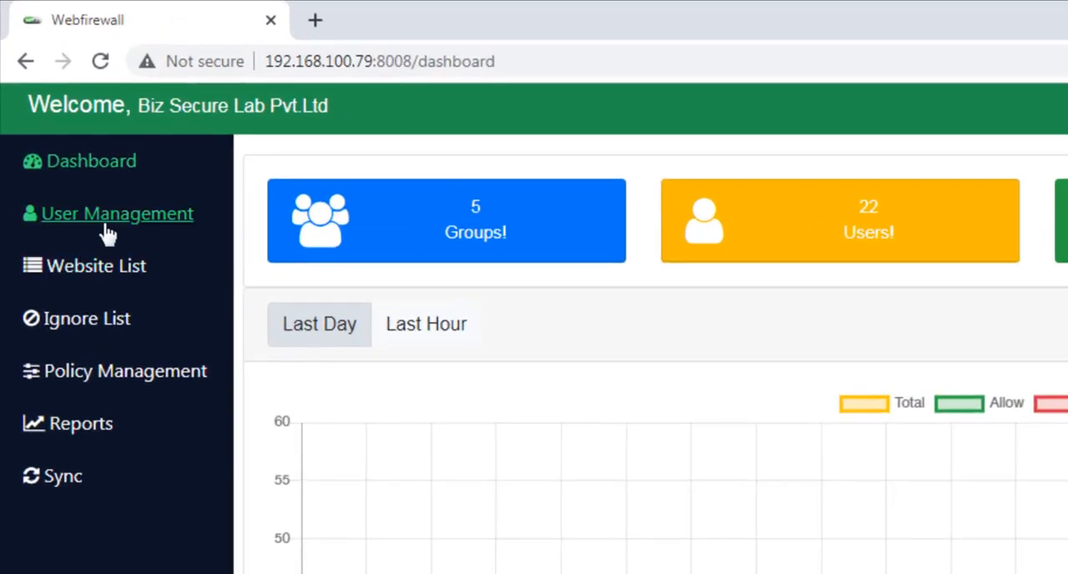
- Start adding a new user in user management and fill in the person's user name
click(103, 225)
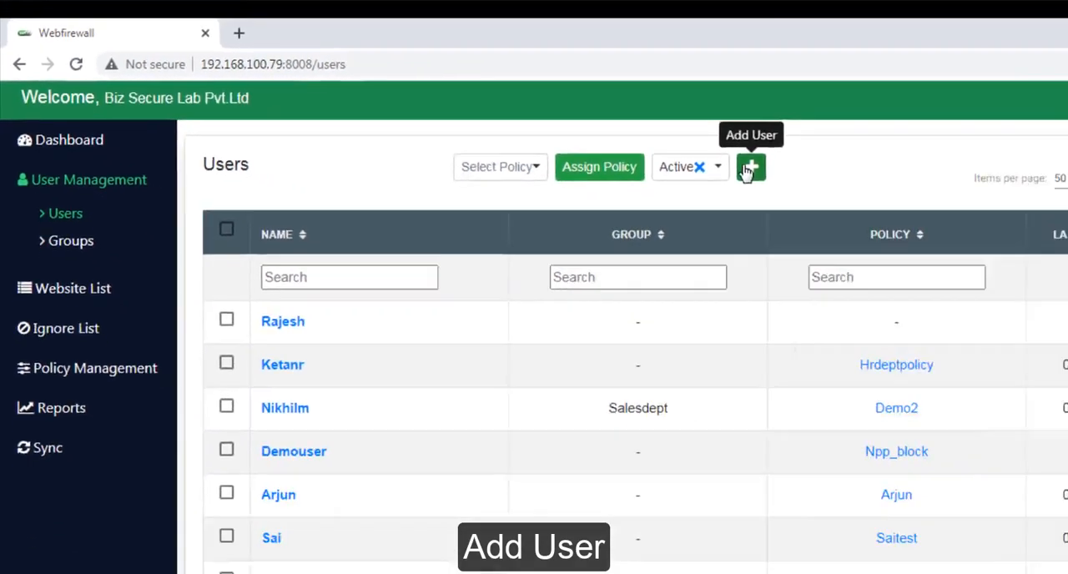
click(990, 198)
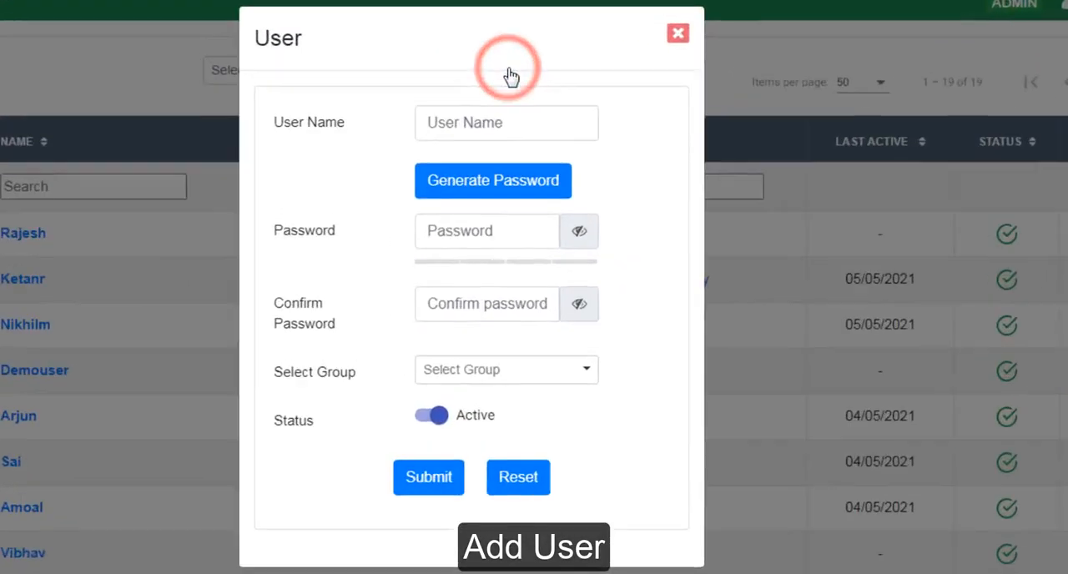
click(498, 121)
text(Vaibhav)
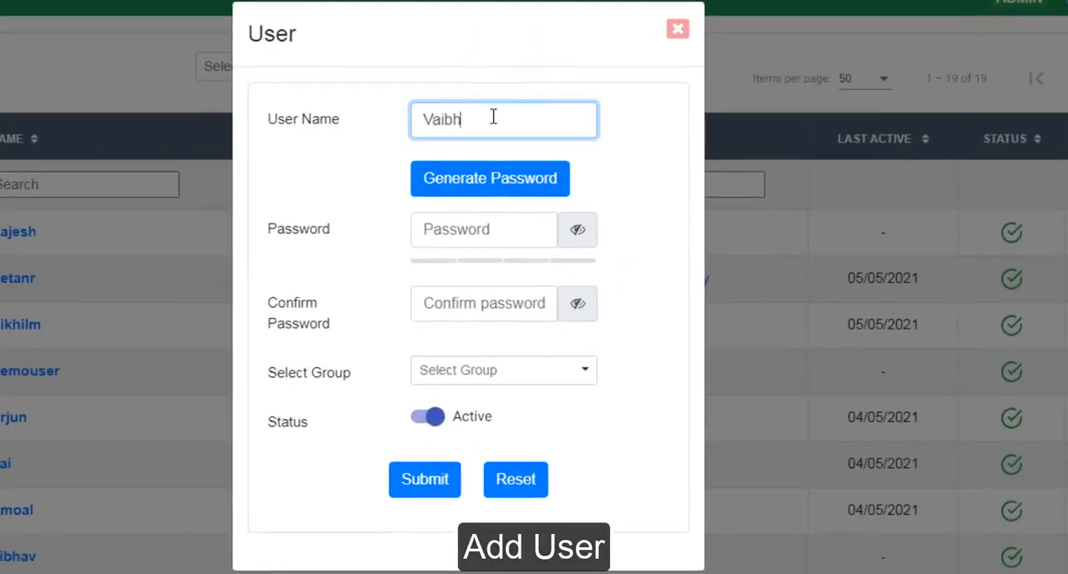
- Enter and confirm the new user's account password, and submit the user with confirmation
click(496, 229)
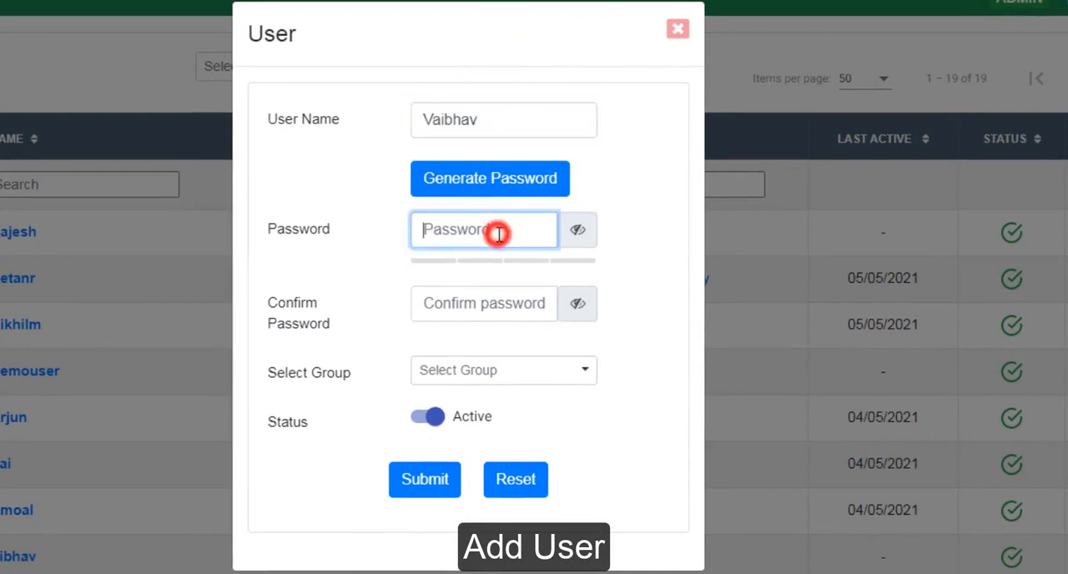
text(1234)
key(Tab)
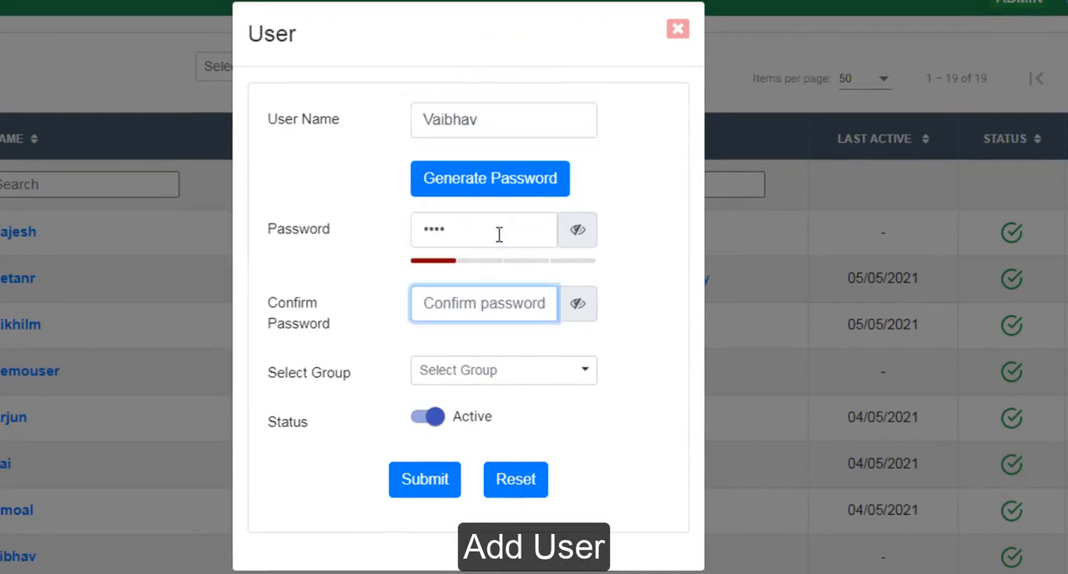
text(123)
click(424, 477)
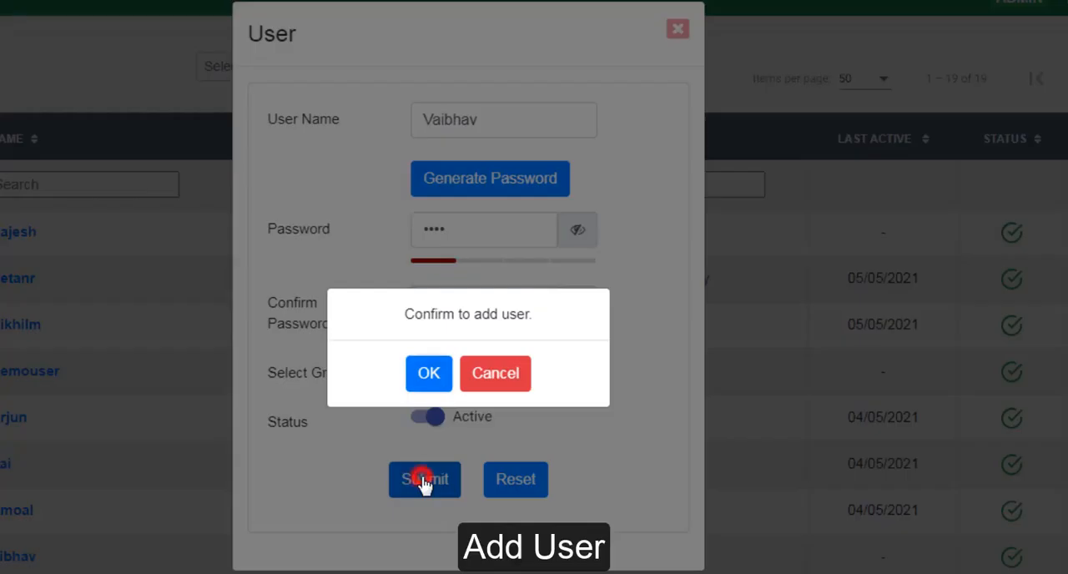
click(444, 372)
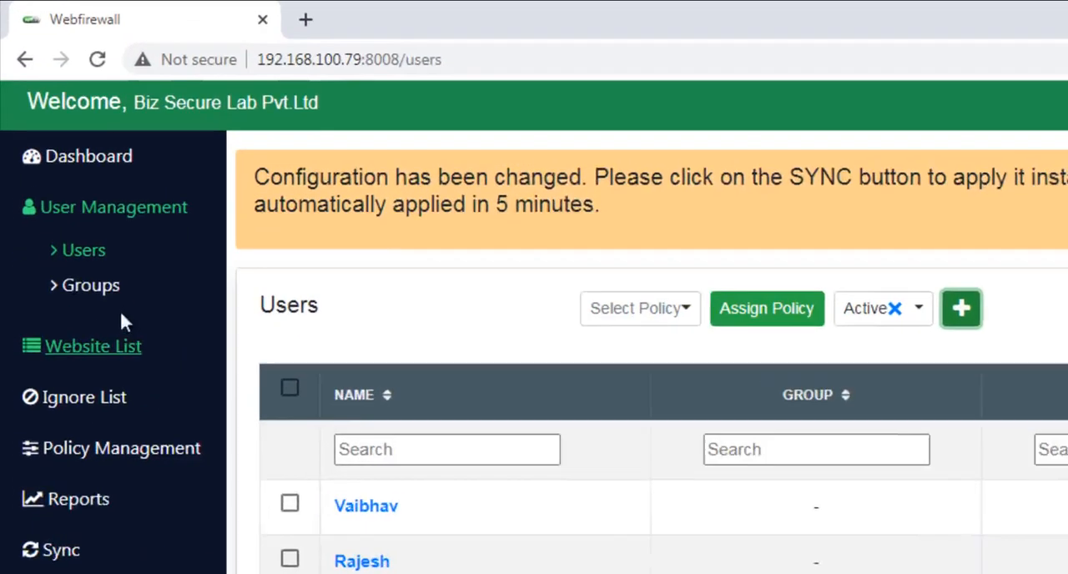
- Add a new group named DevelopmentDept to the groups and departments, and confirm its creation
click(56, 170)
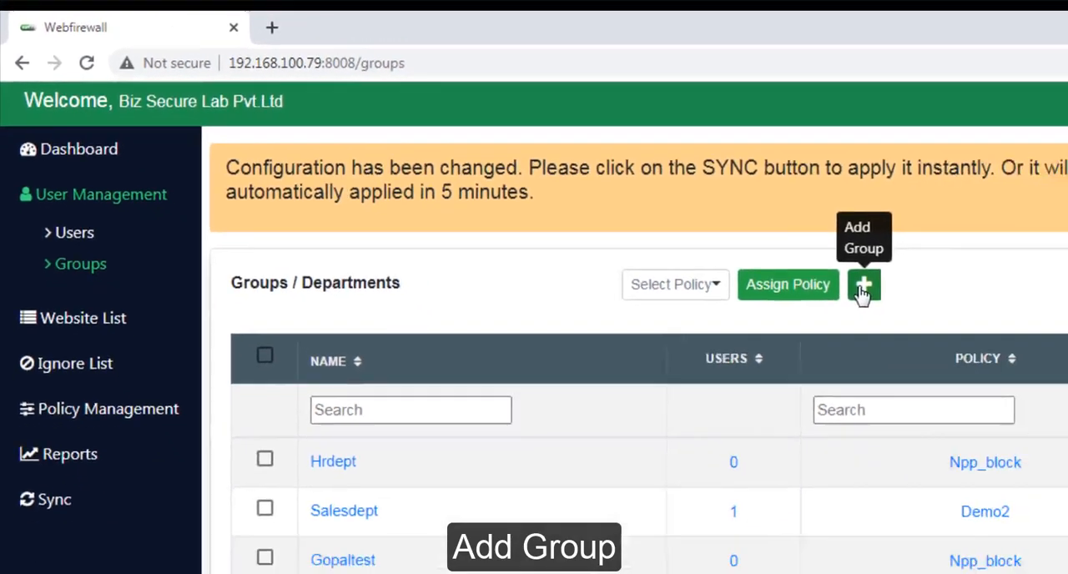
click(1001, 325)
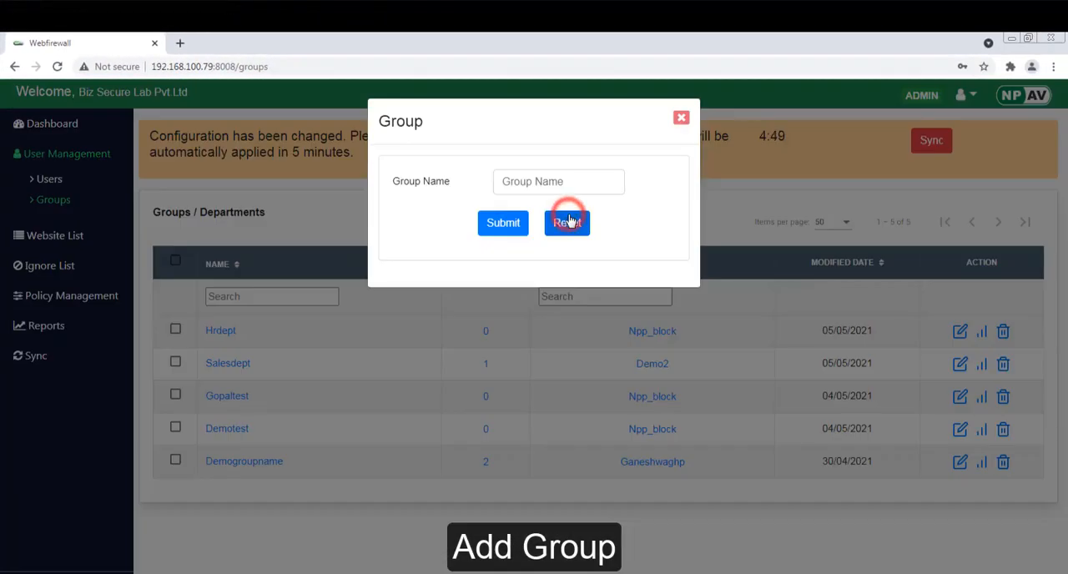
click(550, 180)
text(Deve)
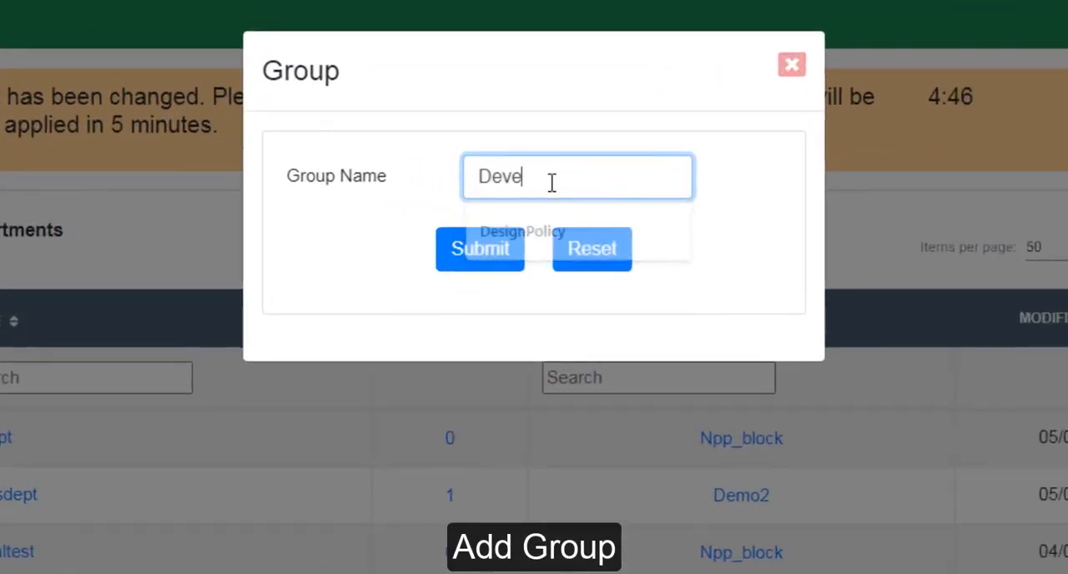
text(lop)
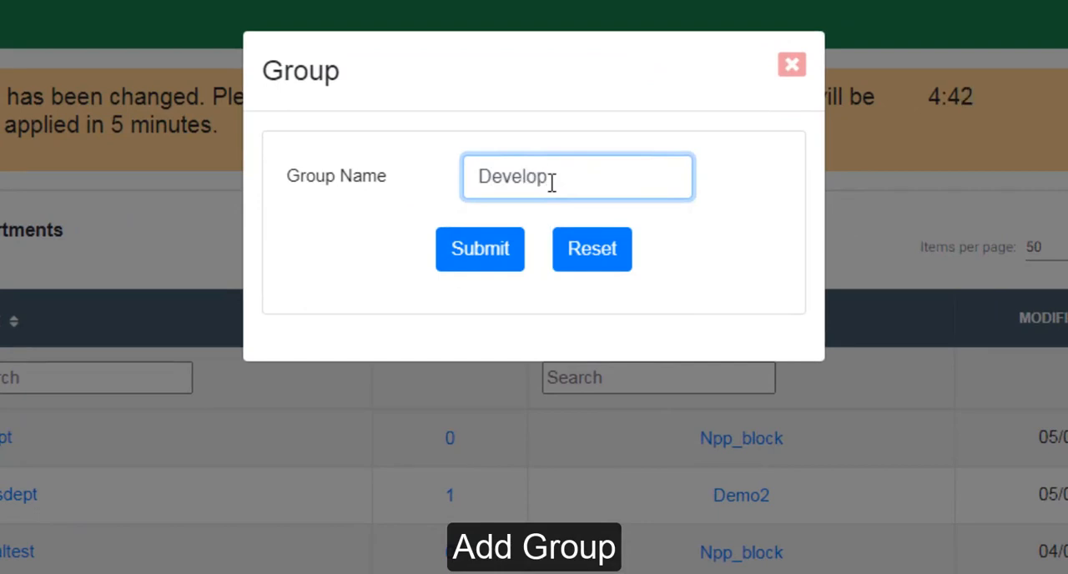
text(ment)
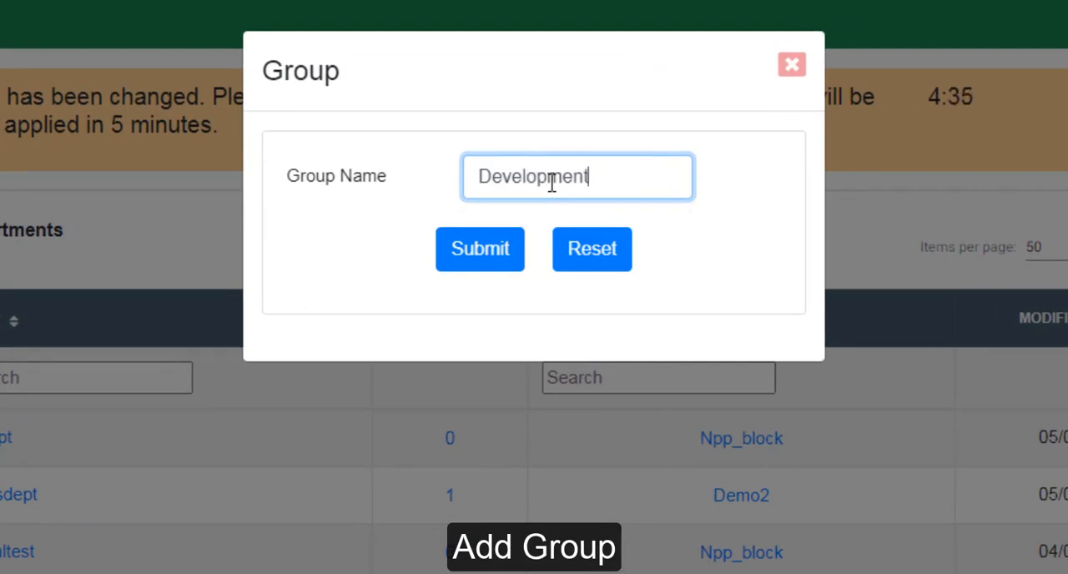
text(Dept)
click(509, 238)
click(485, 490)
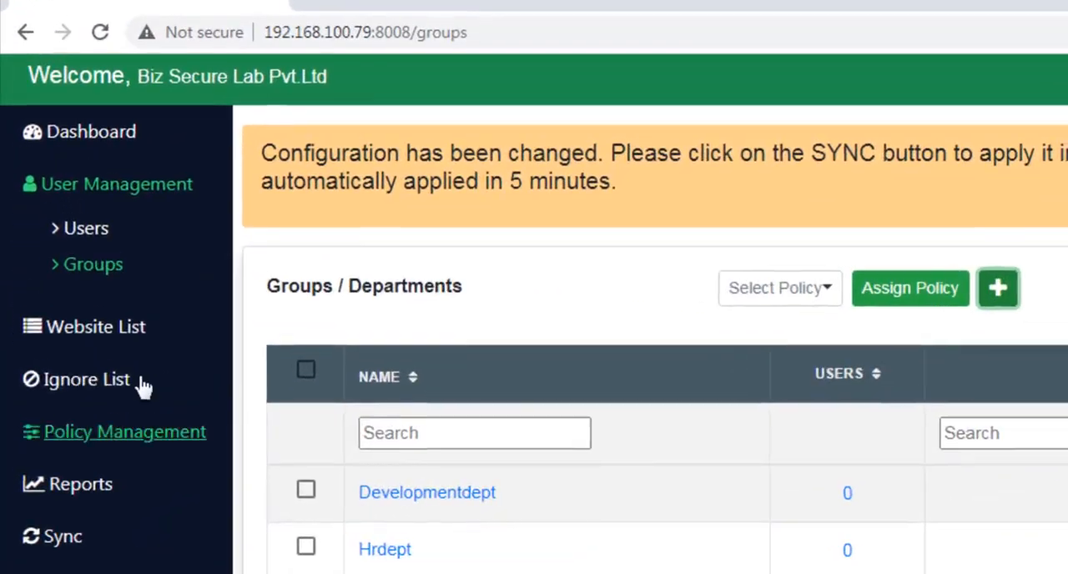
- Start a new website list and name it DevelopmentAccess
click(5, 220)
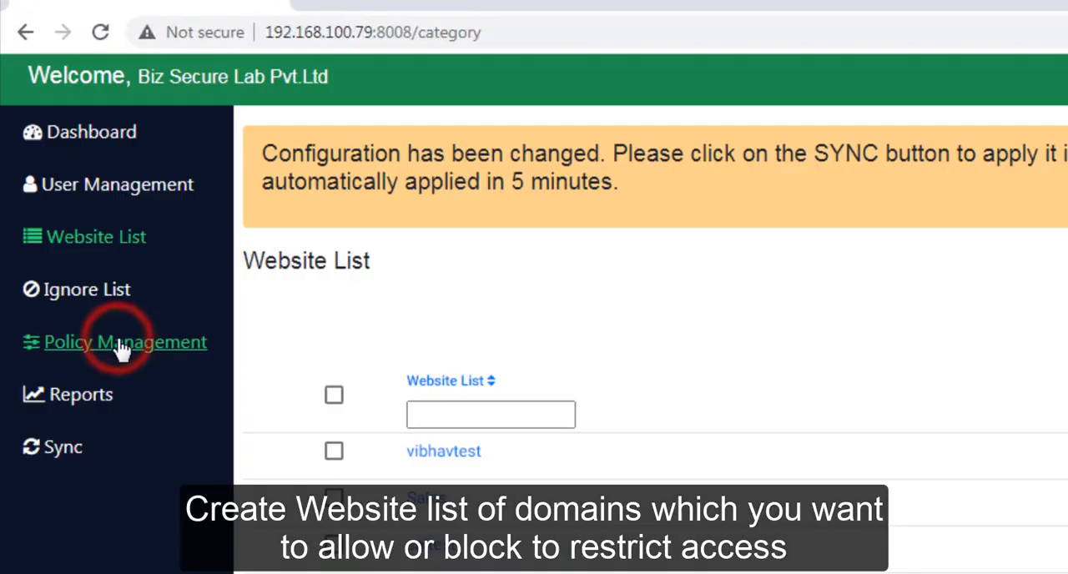
click(956, 175)
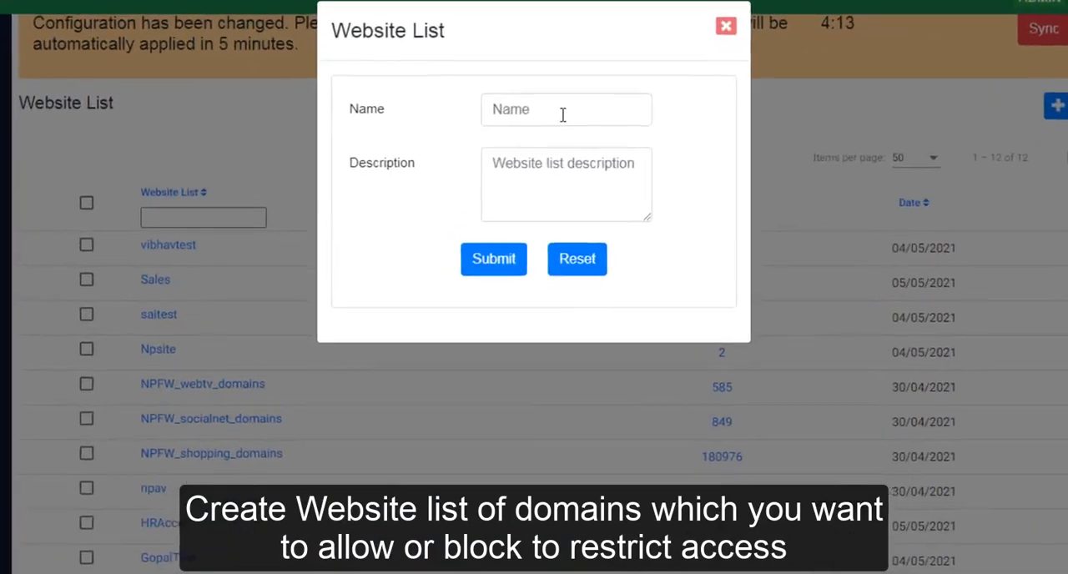
click(556, 184)
text(Develo)
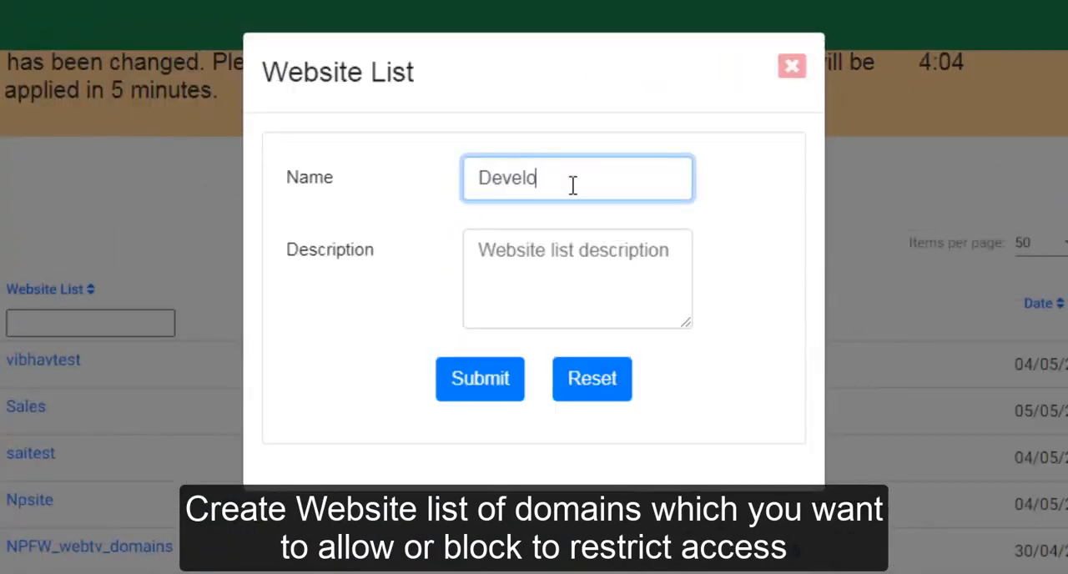
text(pmentAccess)
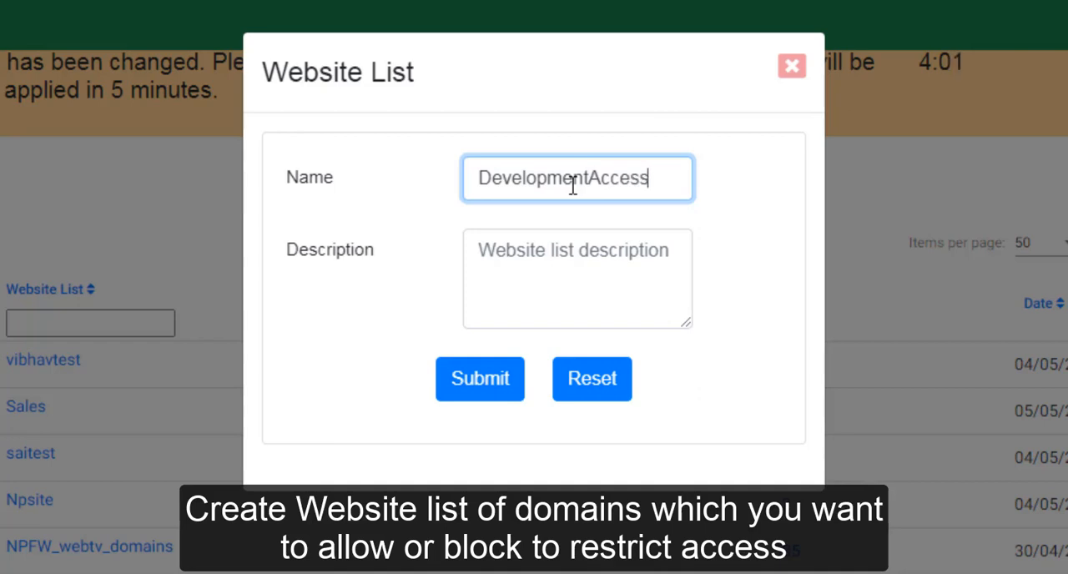
- Copy the name DevelopmentAccess into the website list's description, and submit the list with confirmation
double_click(639, 179)
key(ctrl+c)
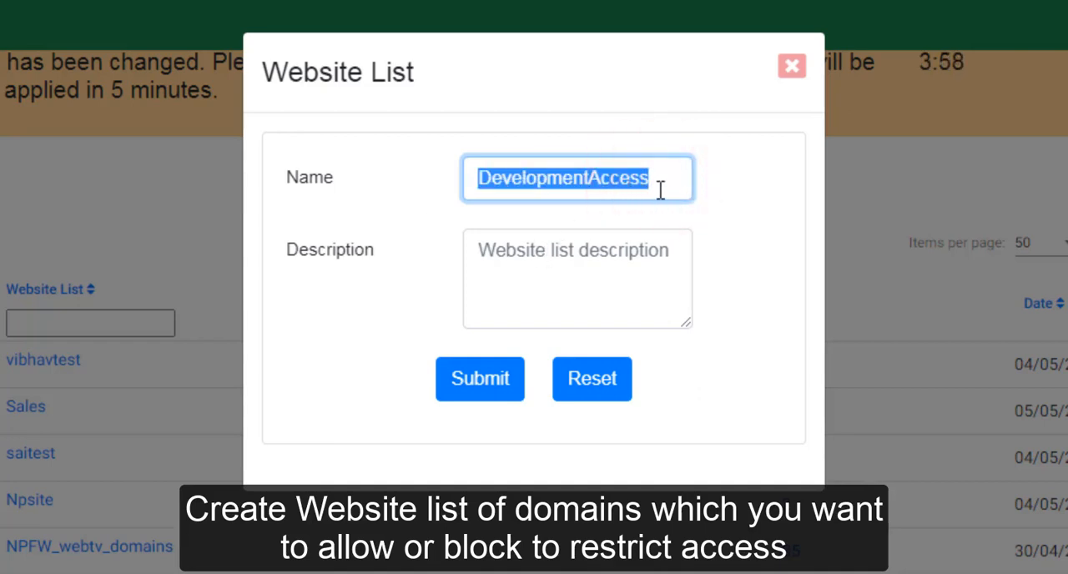
click(576, 263)
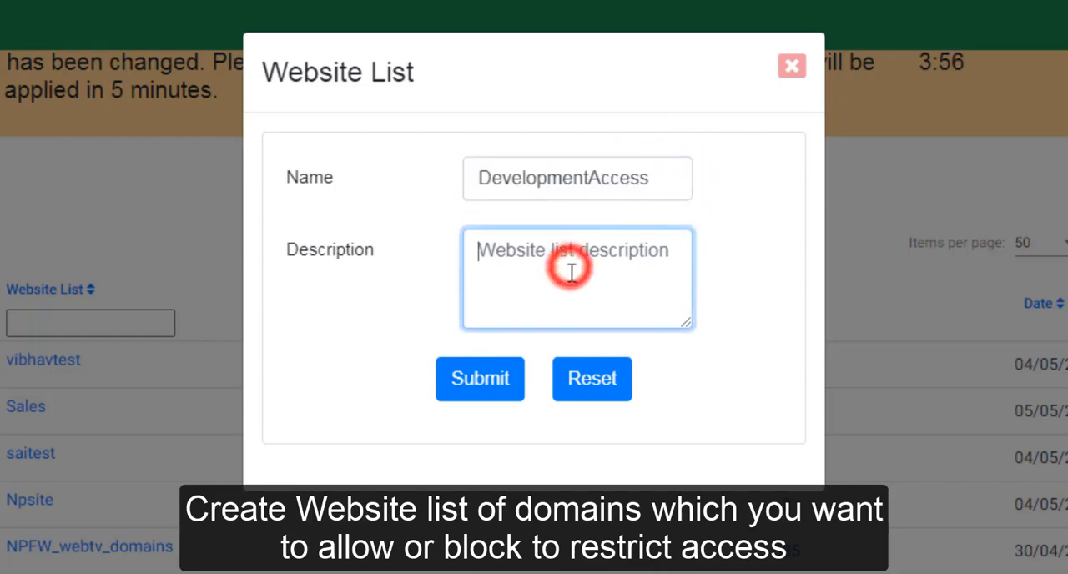
key(ctrl+v)
click(506, 383)
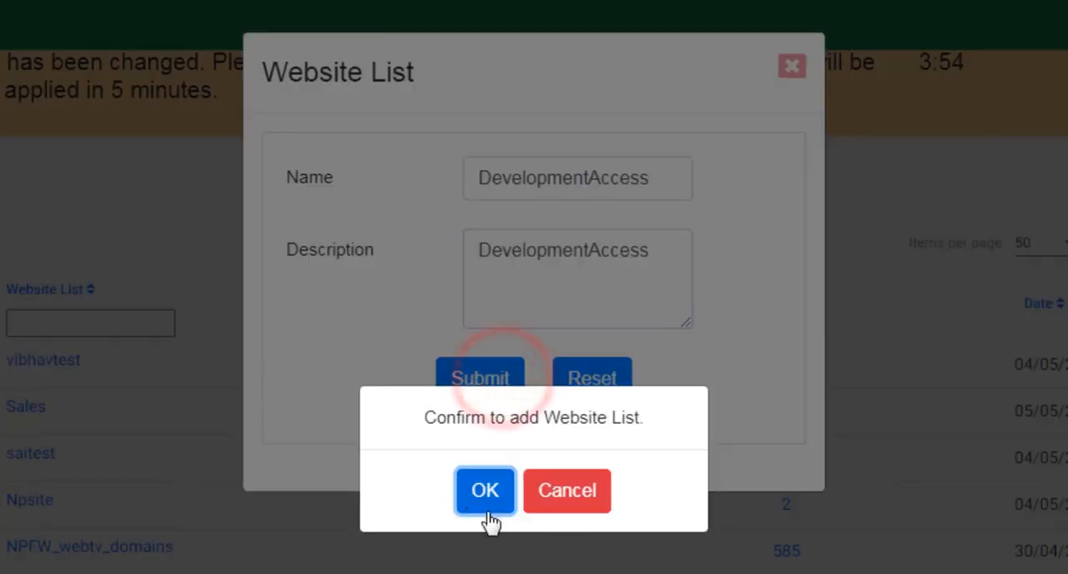
click(485, 491)
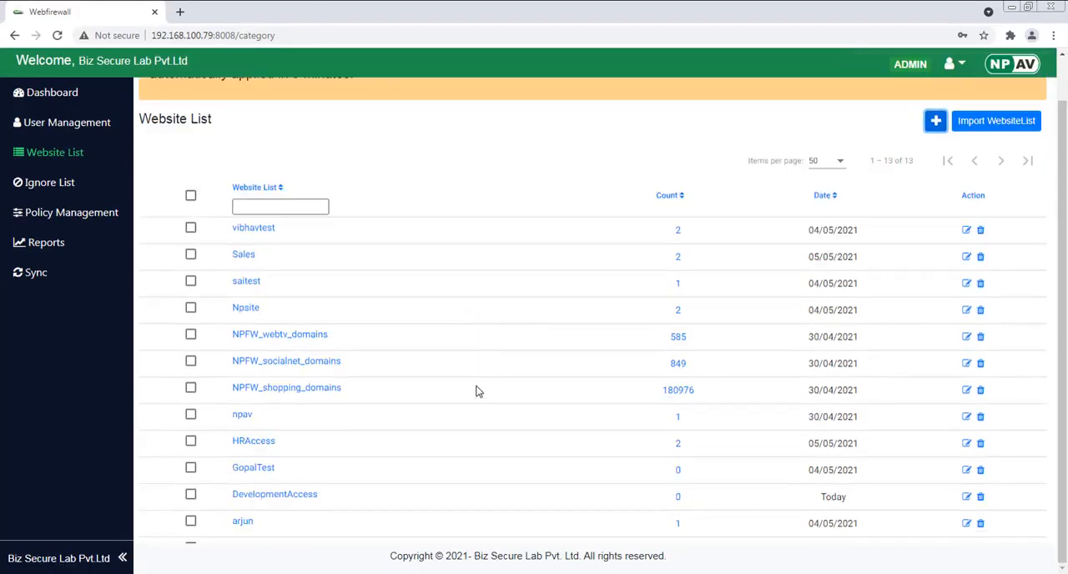
- Open the preloaded system website lists available for import and look through the domain categories
click(964, 221)
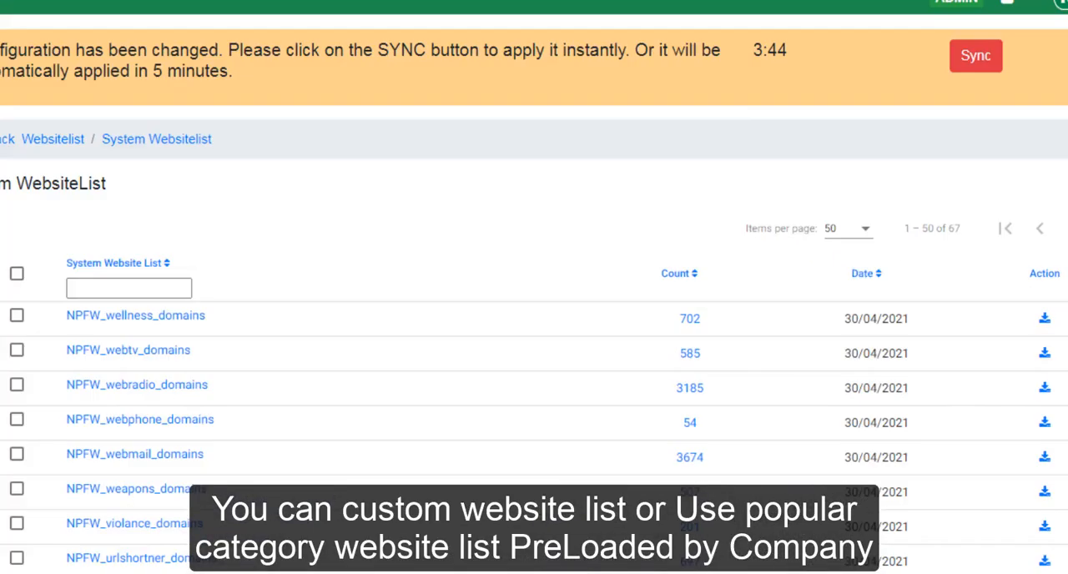
scroll(421, 413, down, 3)
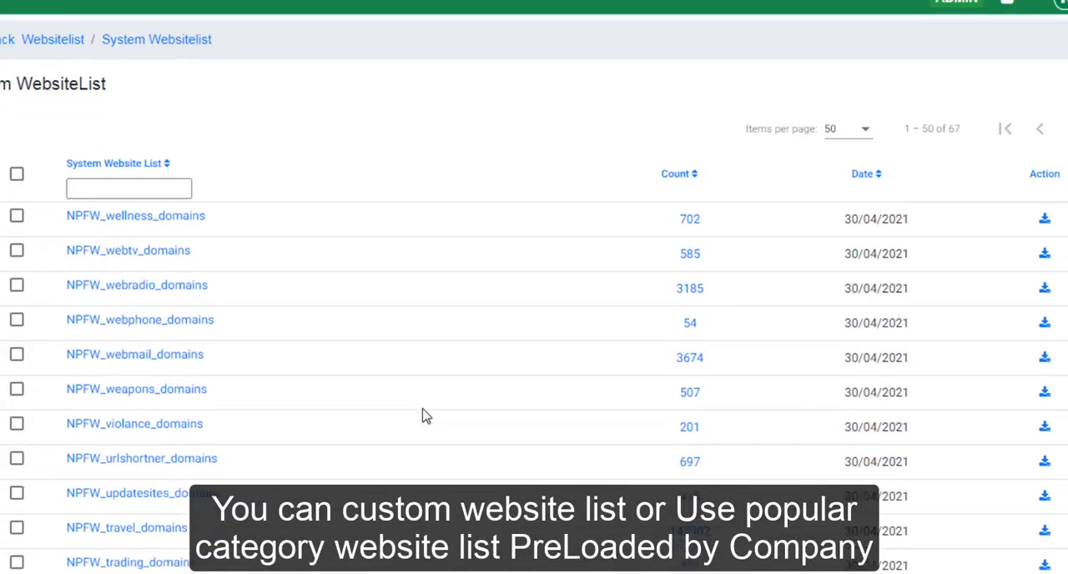
scroll(426, 418, down, 3)
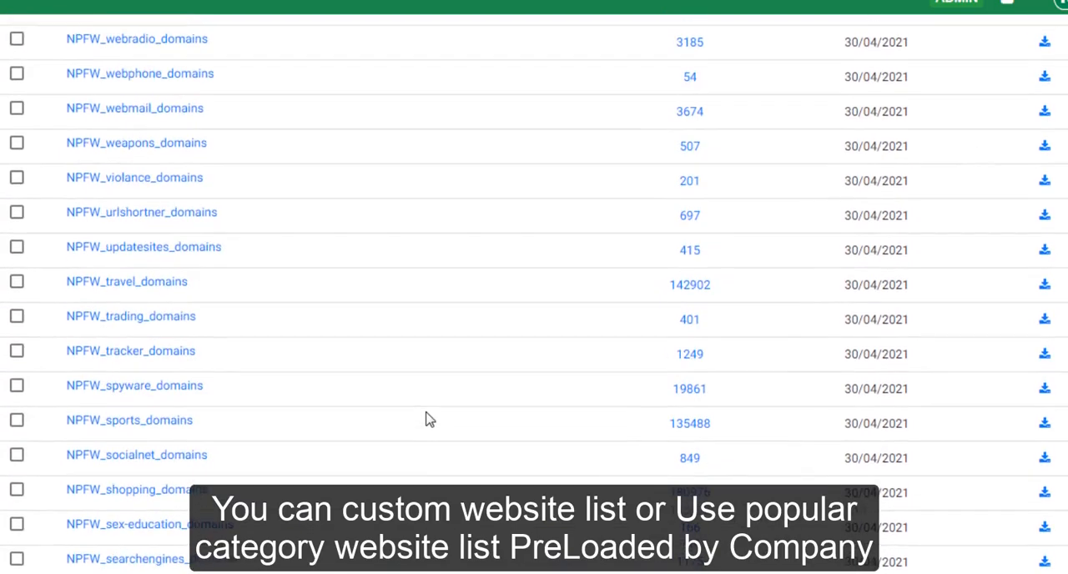
scroll(427, 417, down, 7)
scroll(427, 419, down, 9)
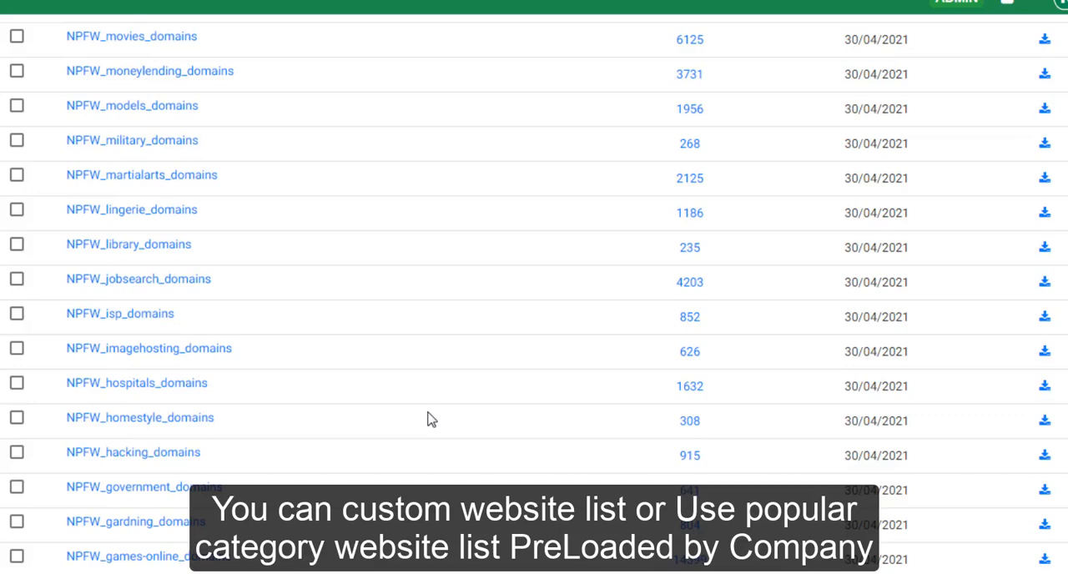
scroll(432, 419, up, 15)
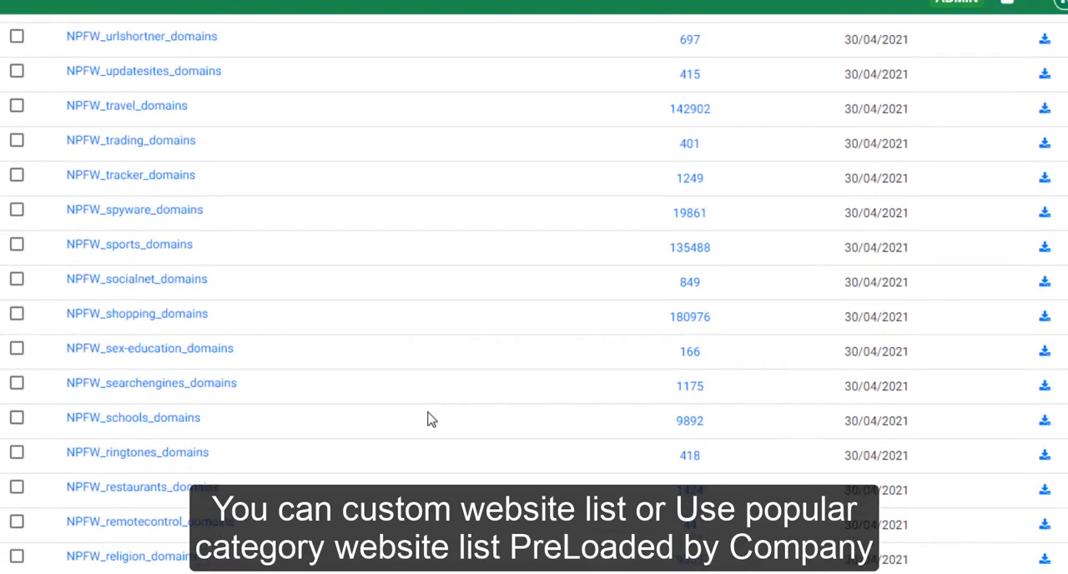
scroll(427, 419, up, 8)
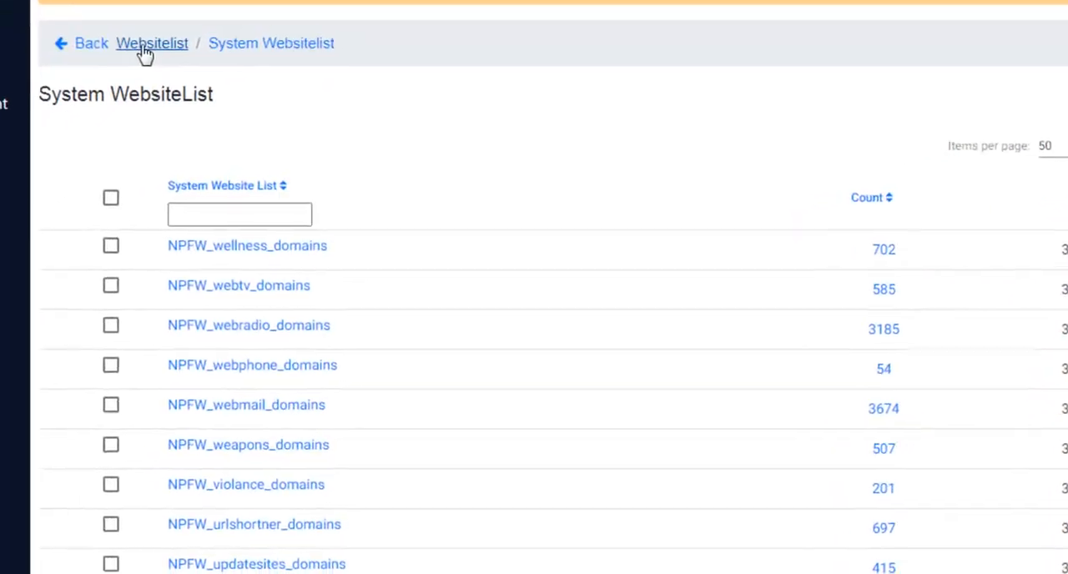
- Return from the system website lists to the website list overview and open the DevelopmentAccess list
click(53, 138)
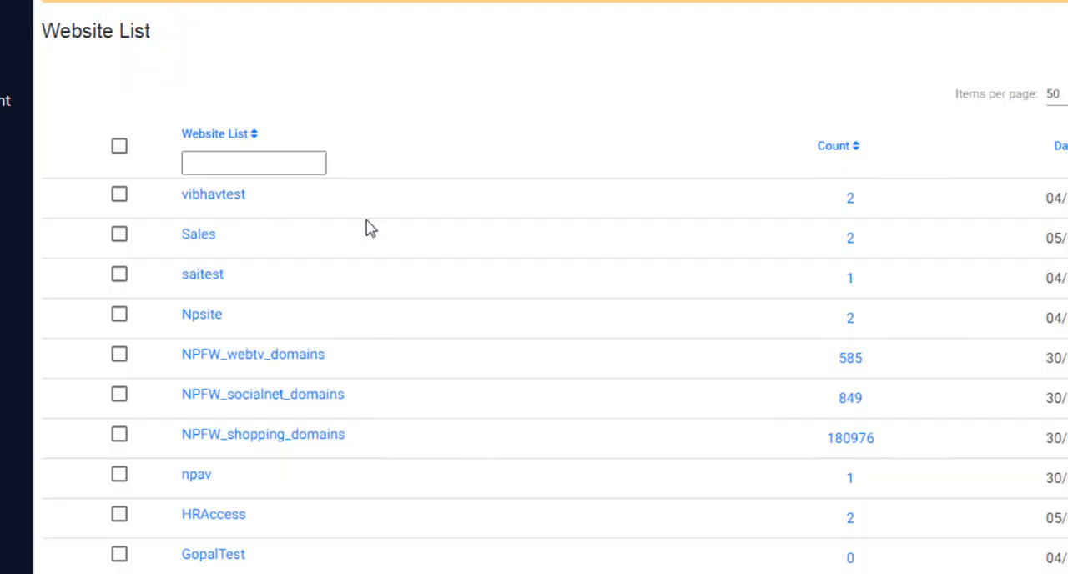
scroll(480, 294, down, 1)
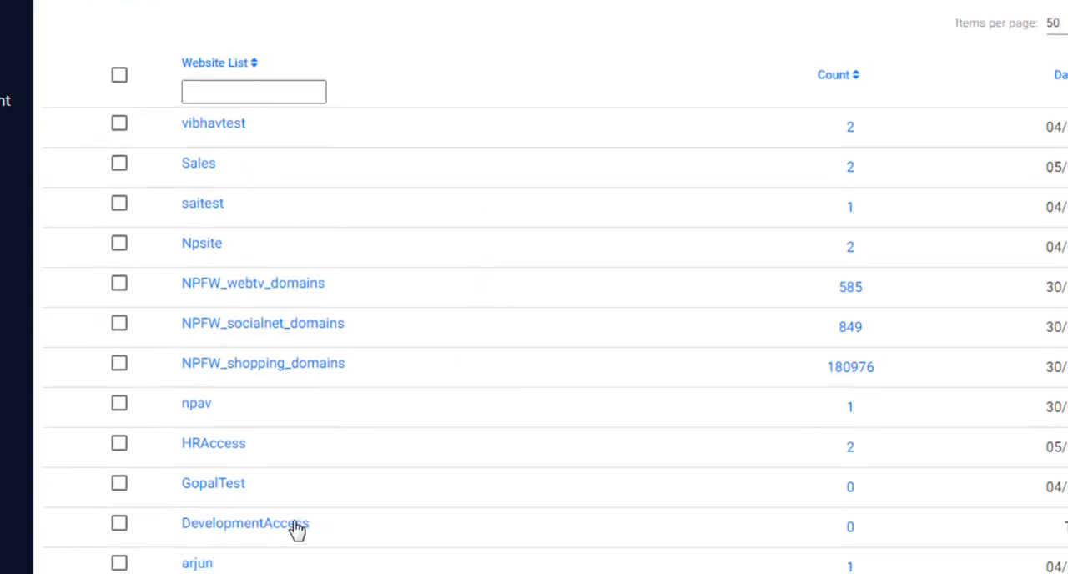
click(279, 524)
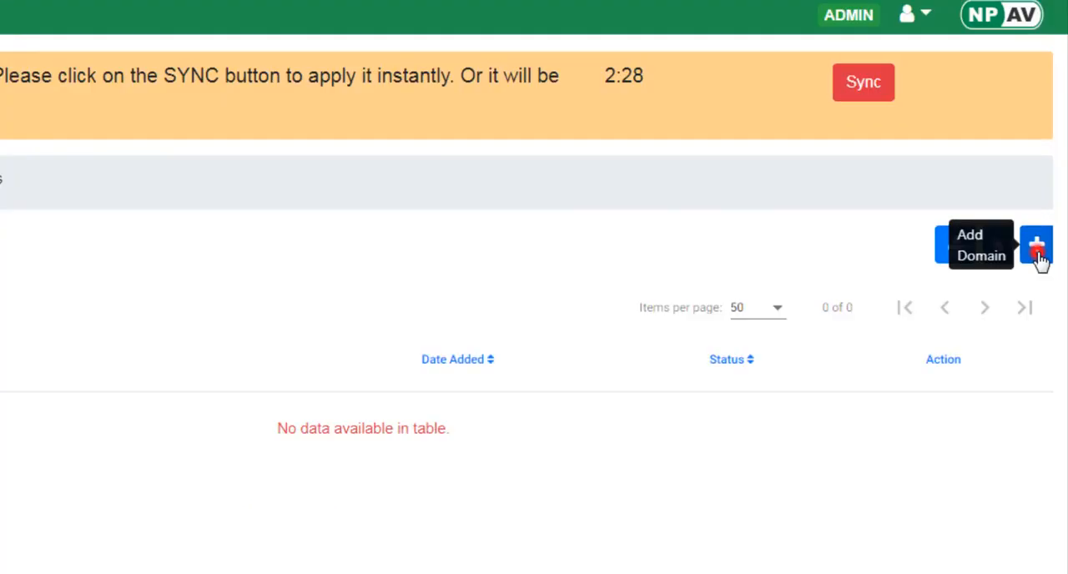
- Add the domains stackoverflow.com and google.com to the DevelopmentAccess list, each on its own line, and confirm the addition
click(1067, 112)
click(215, 121)
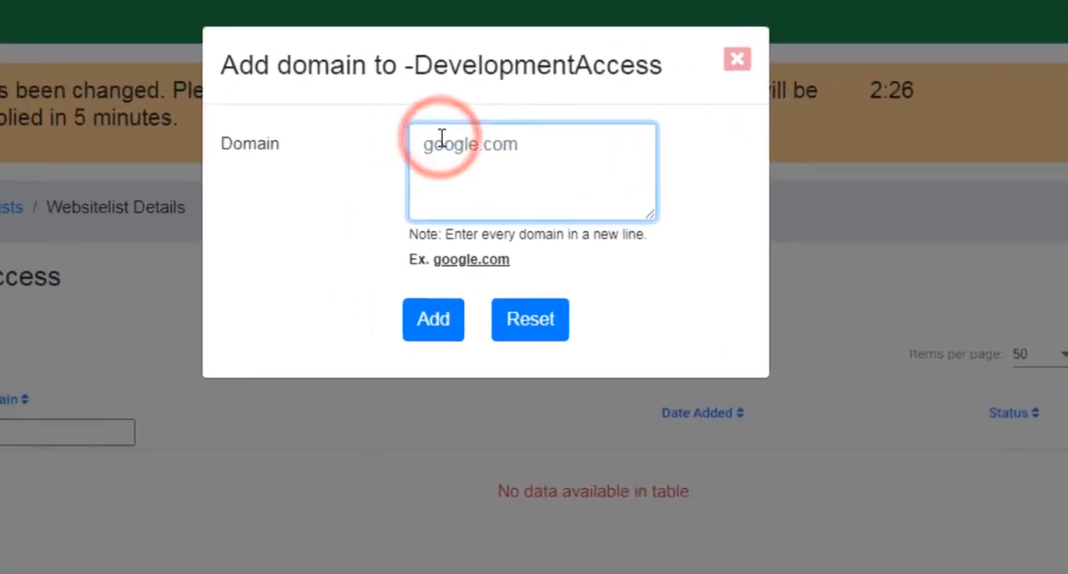
text(stackoverflow.com)
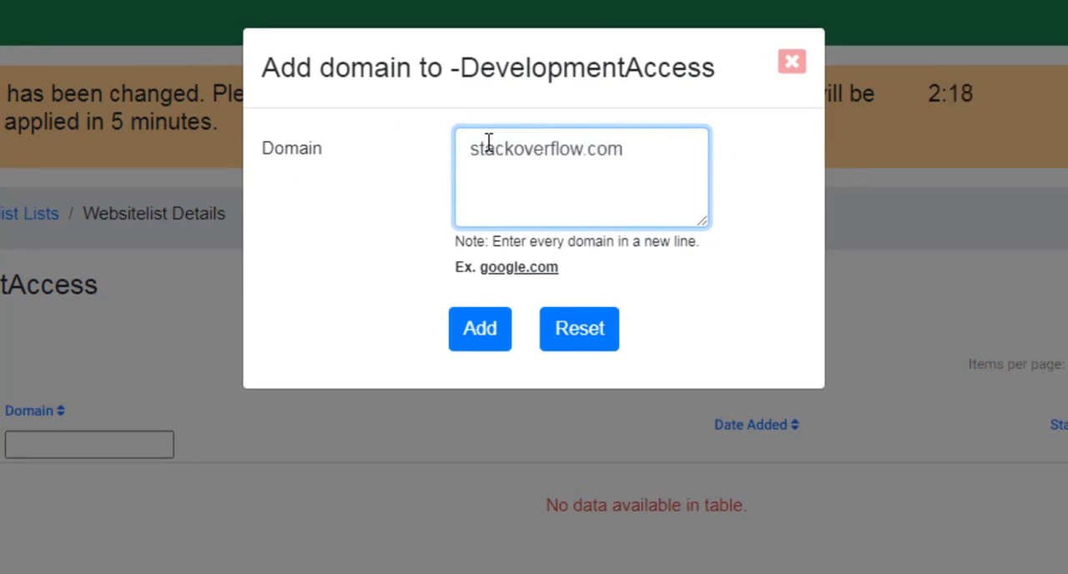
text(ogle)
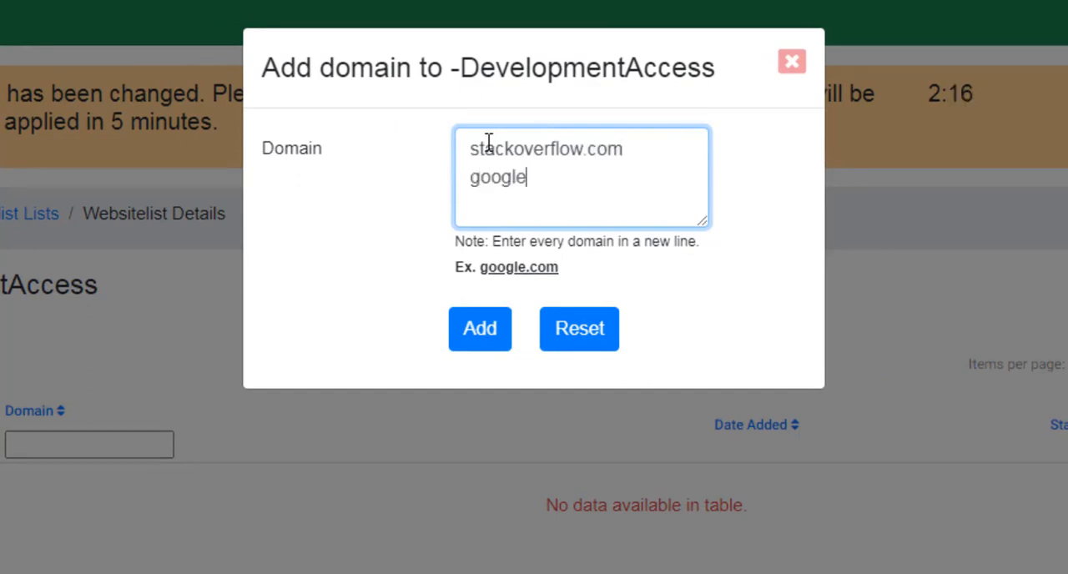
text(.com)
click(480, 332)
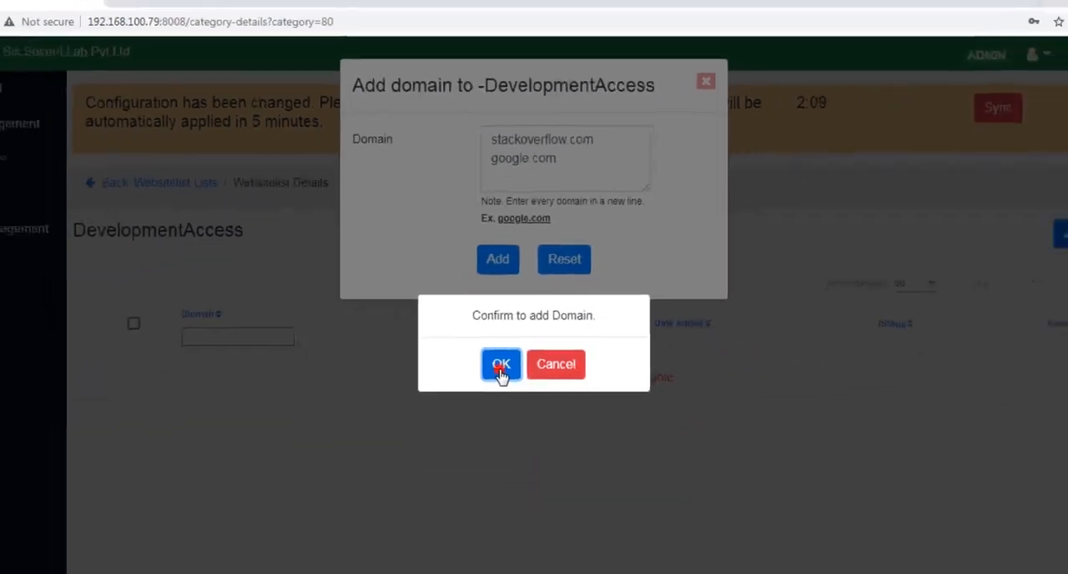
click(486, 479)
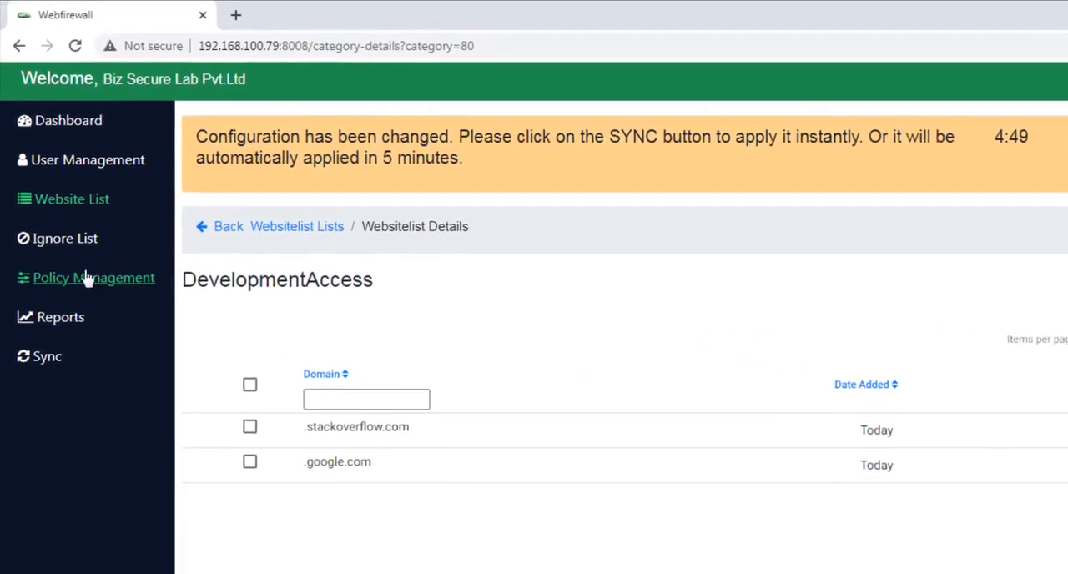
- Start a new policy in policy management and name it DeveloperPolicy
click(87, 278)
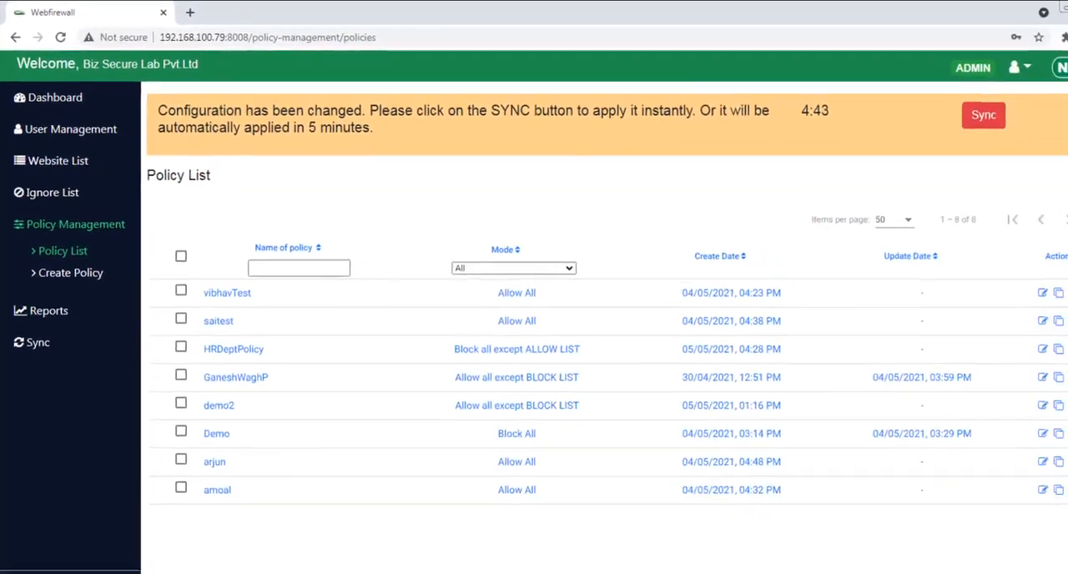
click(1037, 170)
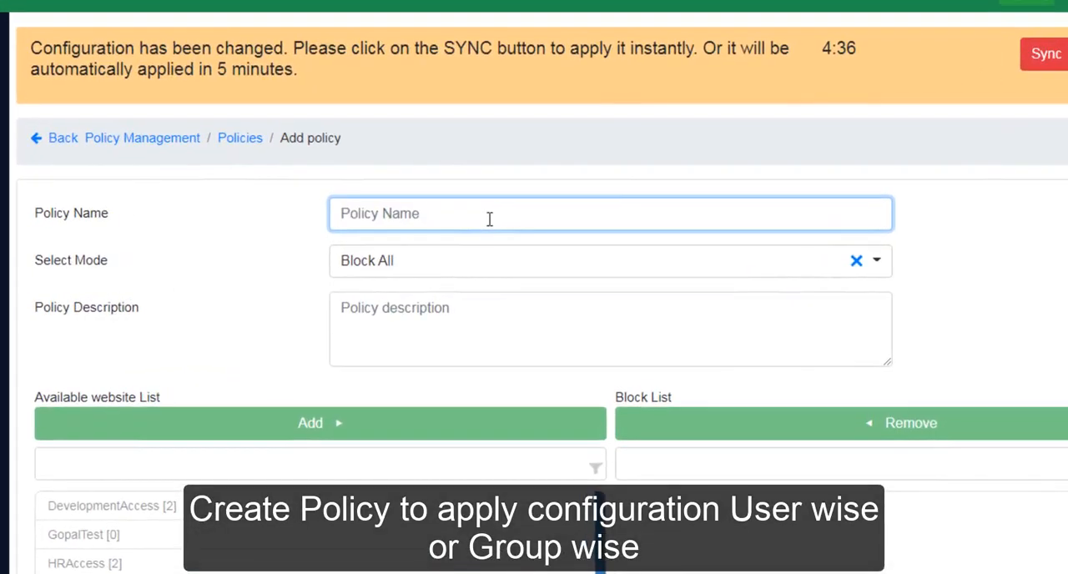
text(Deve)
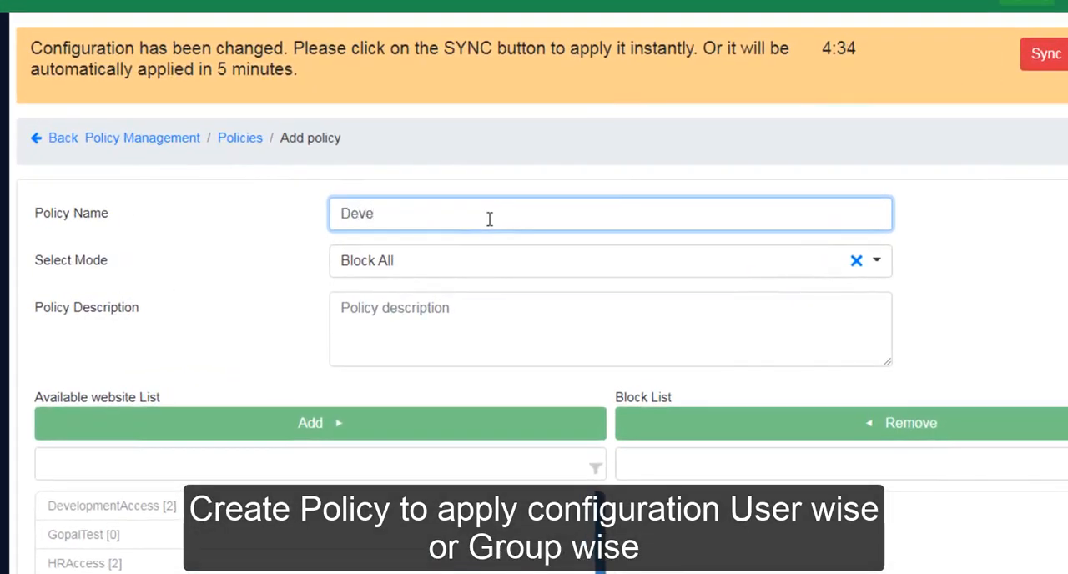
text(loperPolicy)
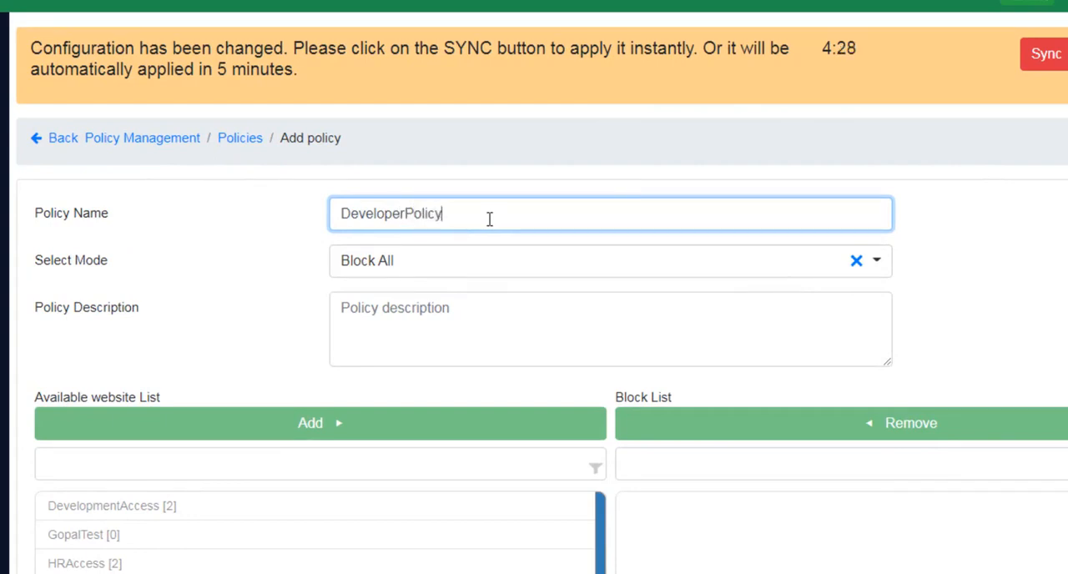
- Set the policy's mode to Block all except ALLOW LIST and enter the description "Access for Develpment Dept"
click(509, 269)
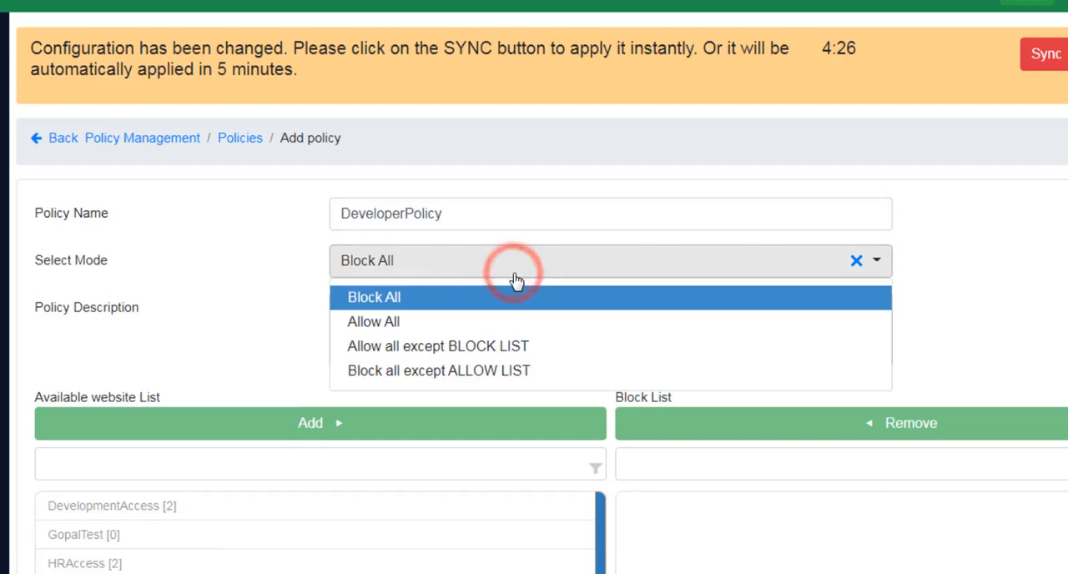
click(510, 369)
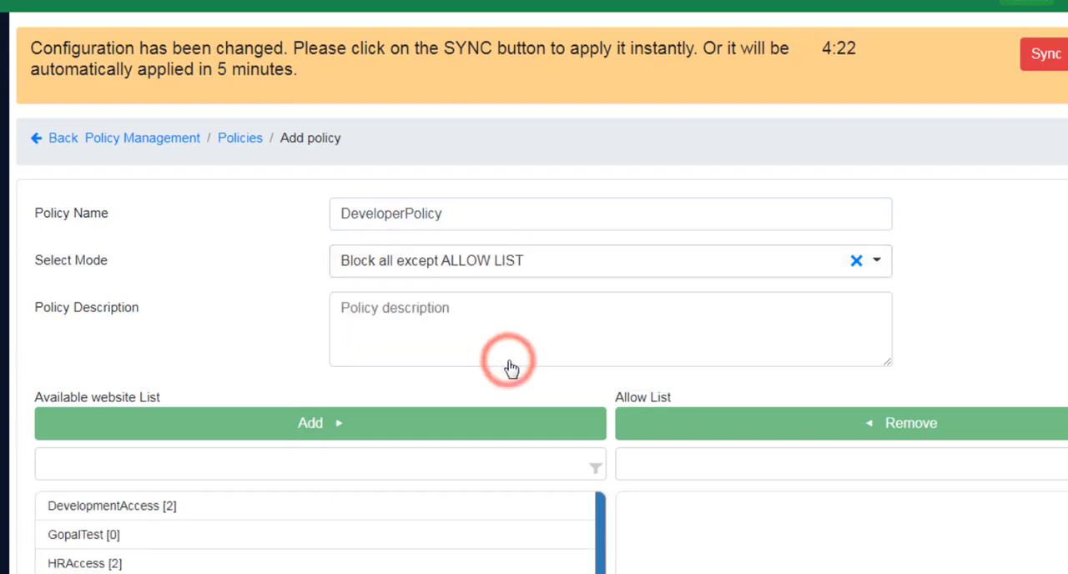
click(441, 310)
text(Access for Develpment Dept)
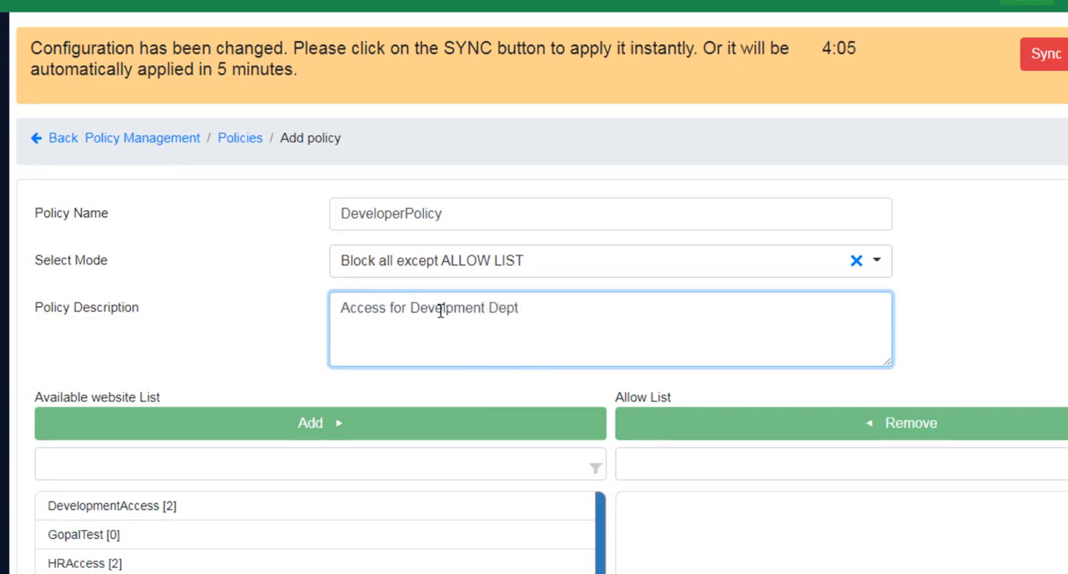
- Add the website lists DevelopmentAccess and NPFW_socialnet_domains to the policy's allow list
scroll(515, 377, down, 2)
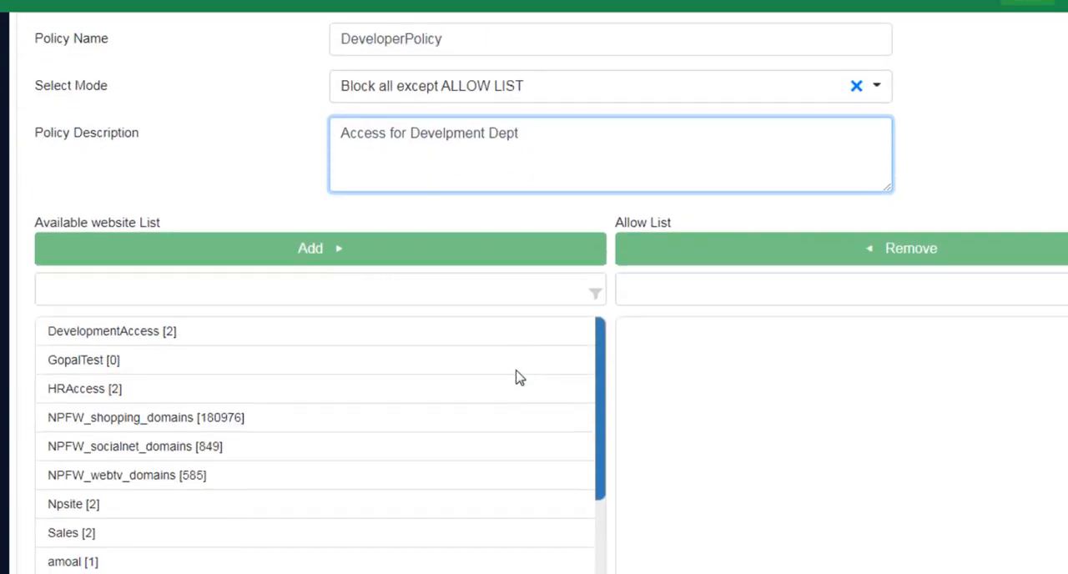
click(140, 335)
scroll(274, 398, up, 2)
click(270, 425)
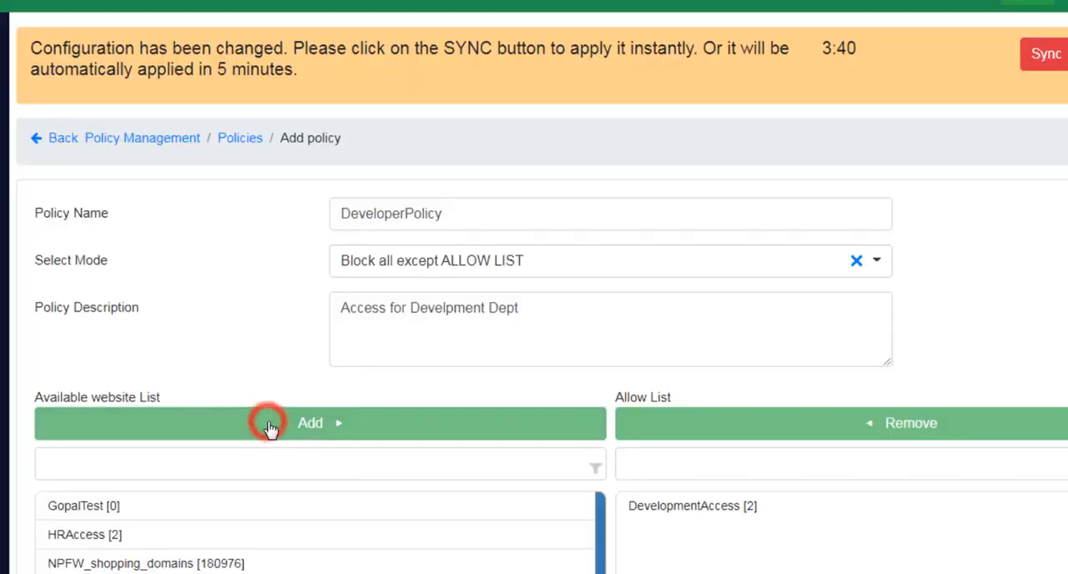
scroll(270, 386, down, 2)
click(167, 422)
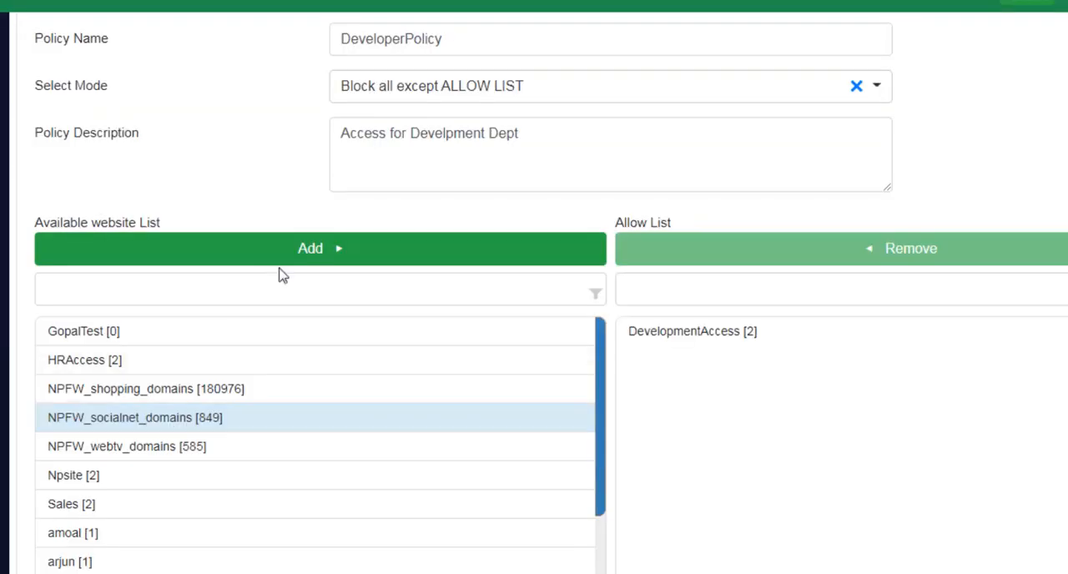
click(310, 248)
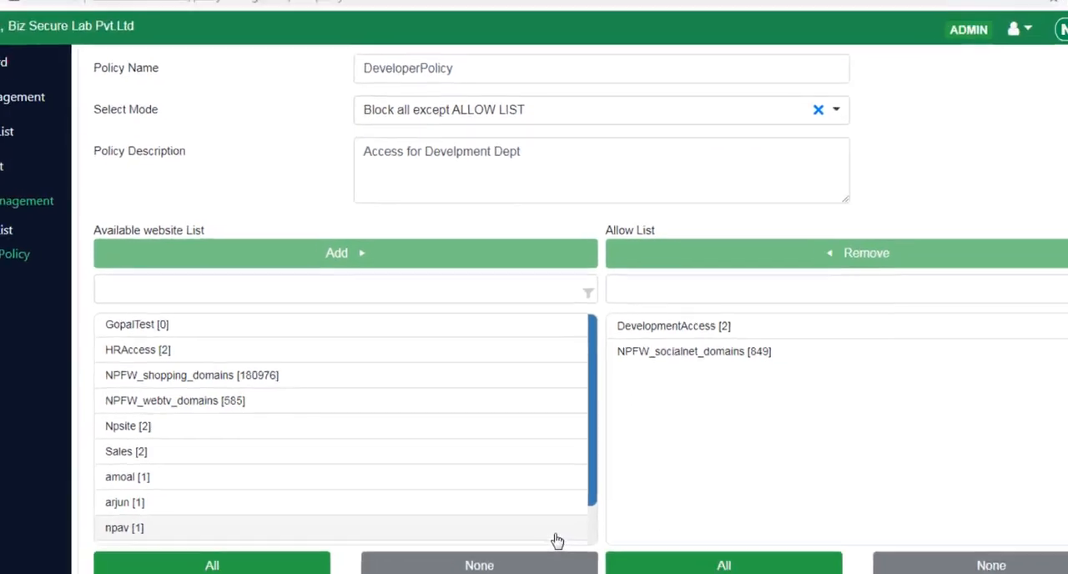
- Submit the new policy and confirm adding it
scroll(557, 541, down, 2)
scroll(795, 500, down, 2)
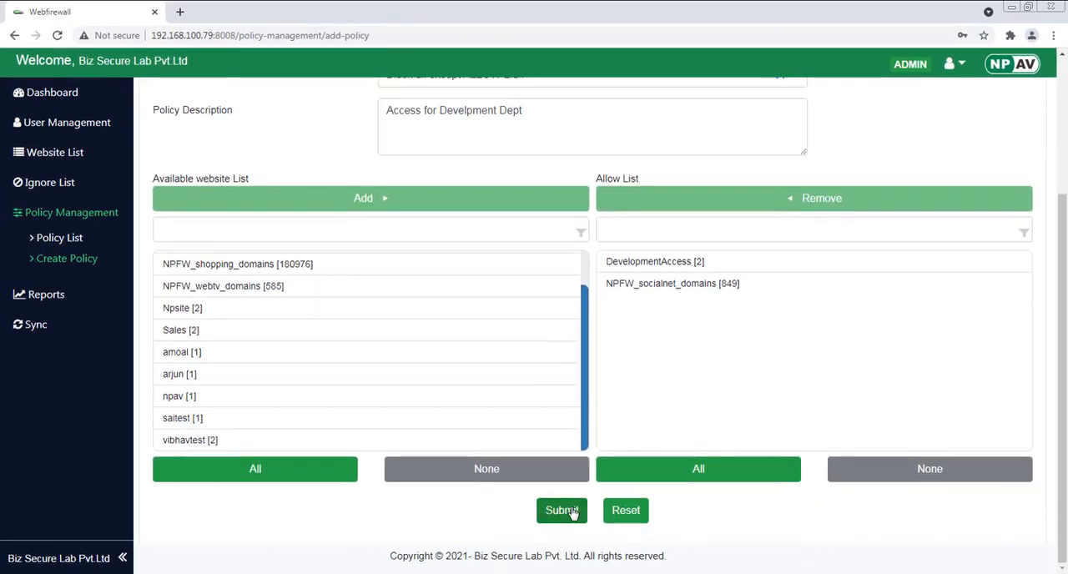
click(562, 511)
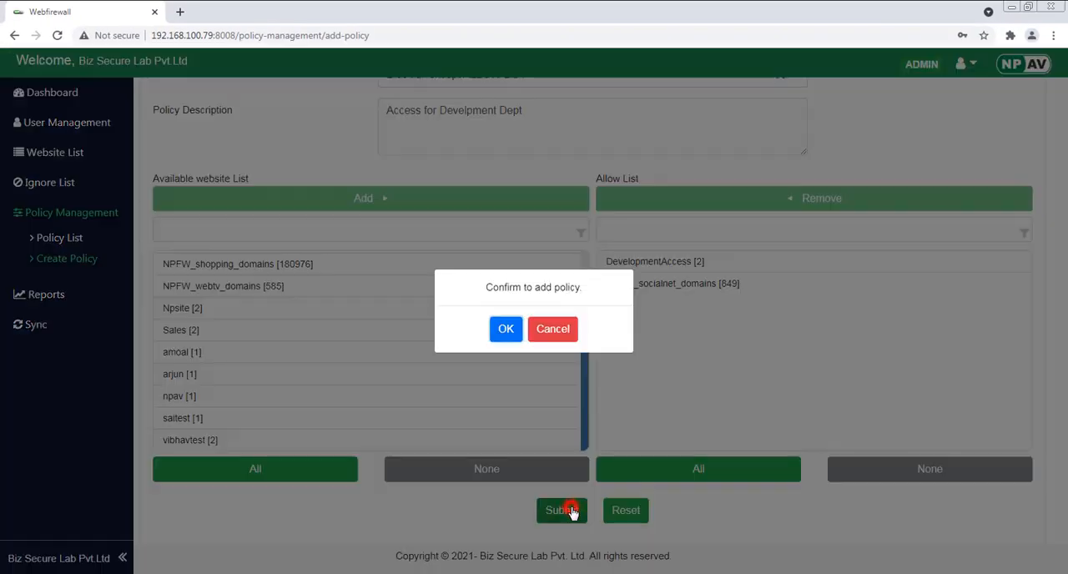
click(505, 328)
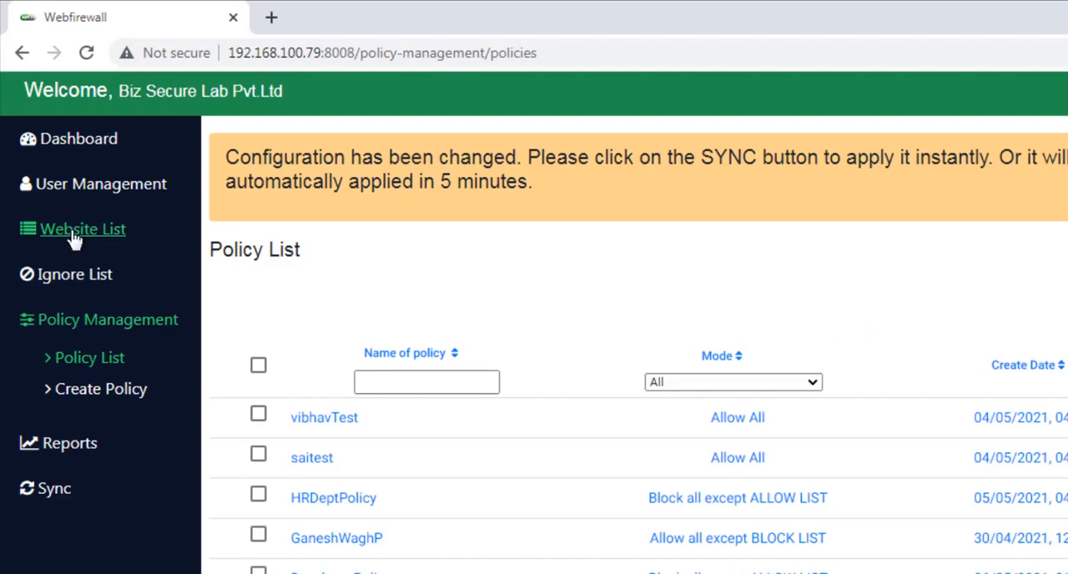
- Assign DeveloperPolicy to the first user in the users list and sync the changed configuration
click(98, 187)
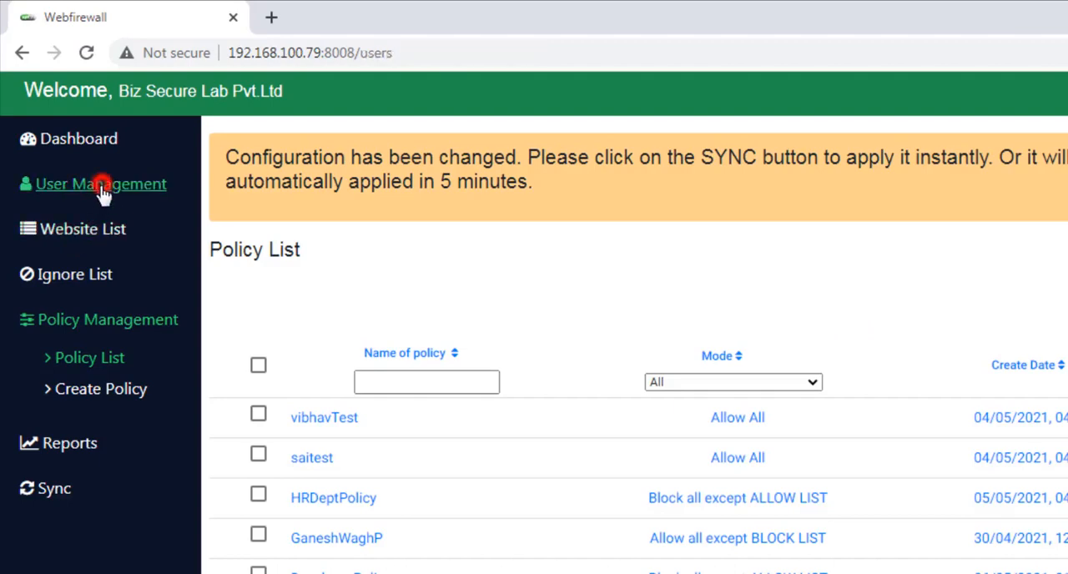
click(257, 447)
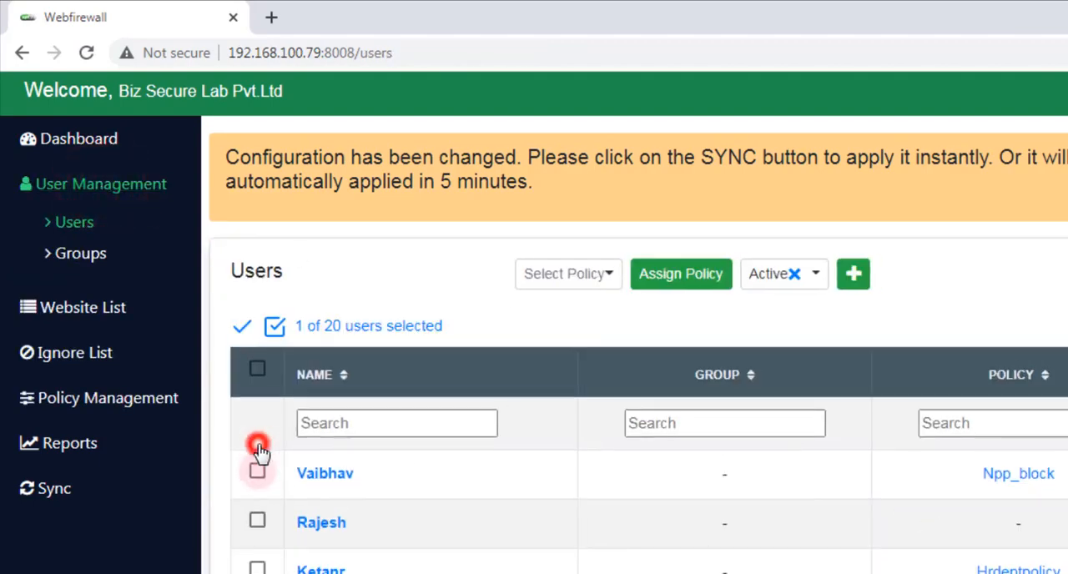
click(589, 286)
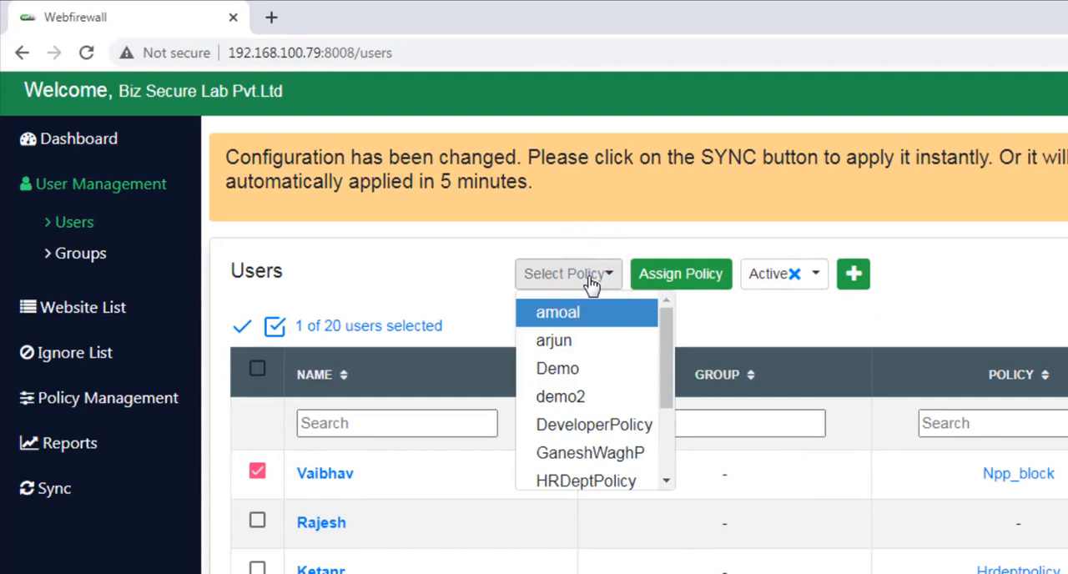
click(584, 426)
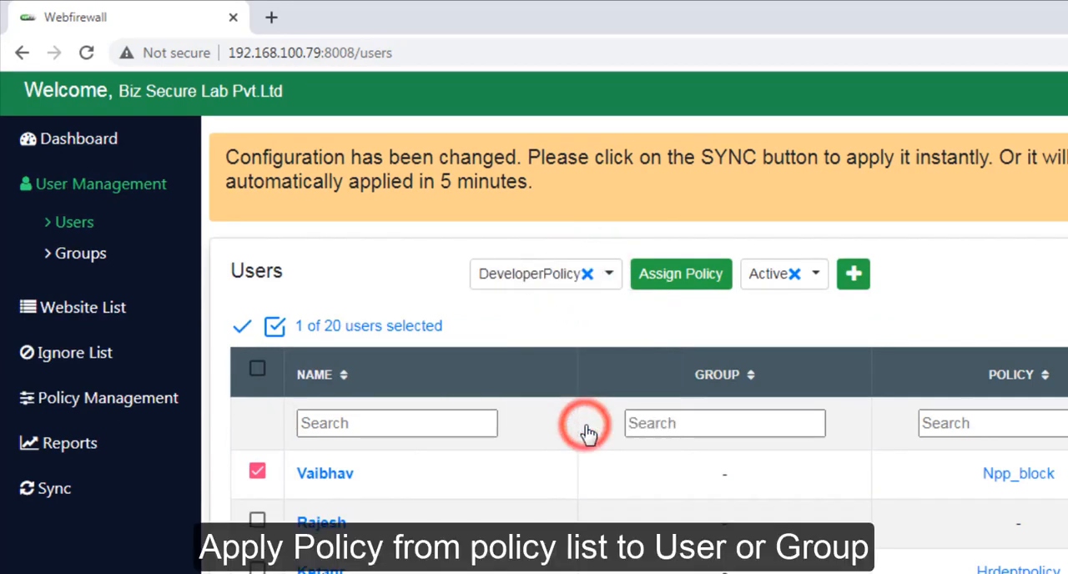
click(686, 278)
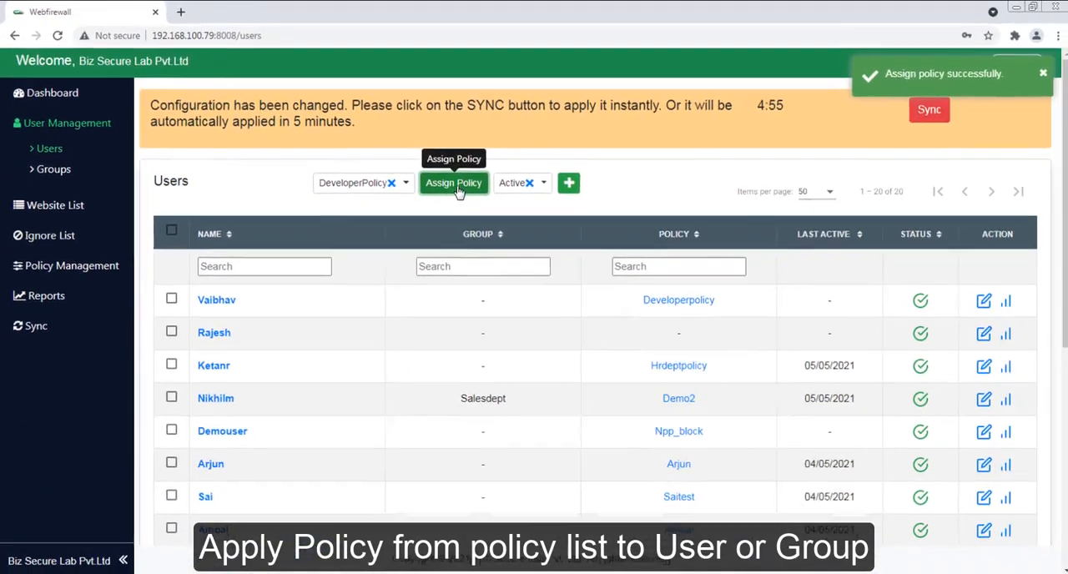
click(927, 110)
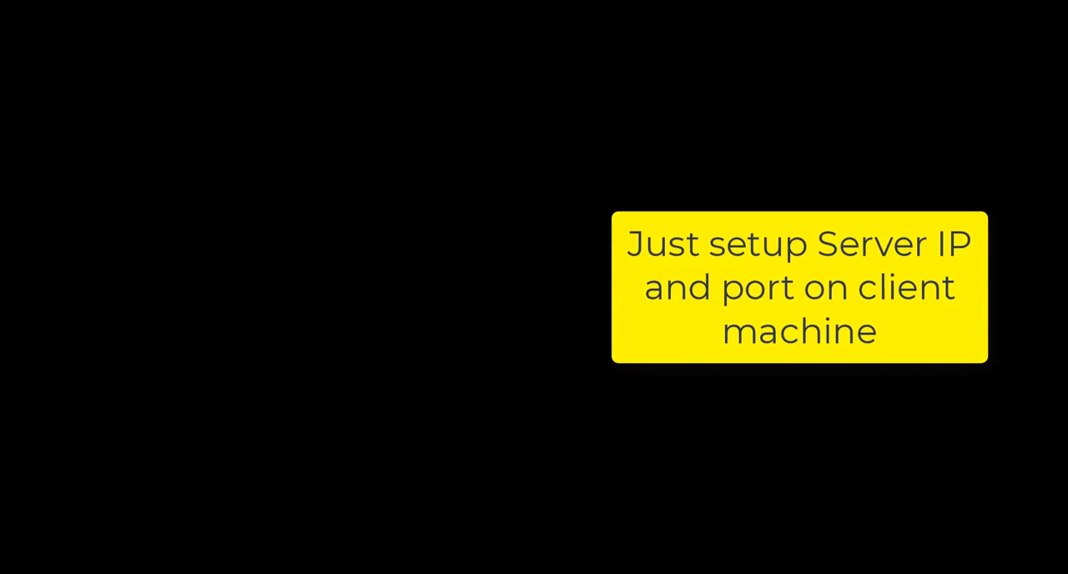
- On the client machine, run inetcpl.cpl to open Internet Properties and bring up the LAN settings of its connections
key(super+r)
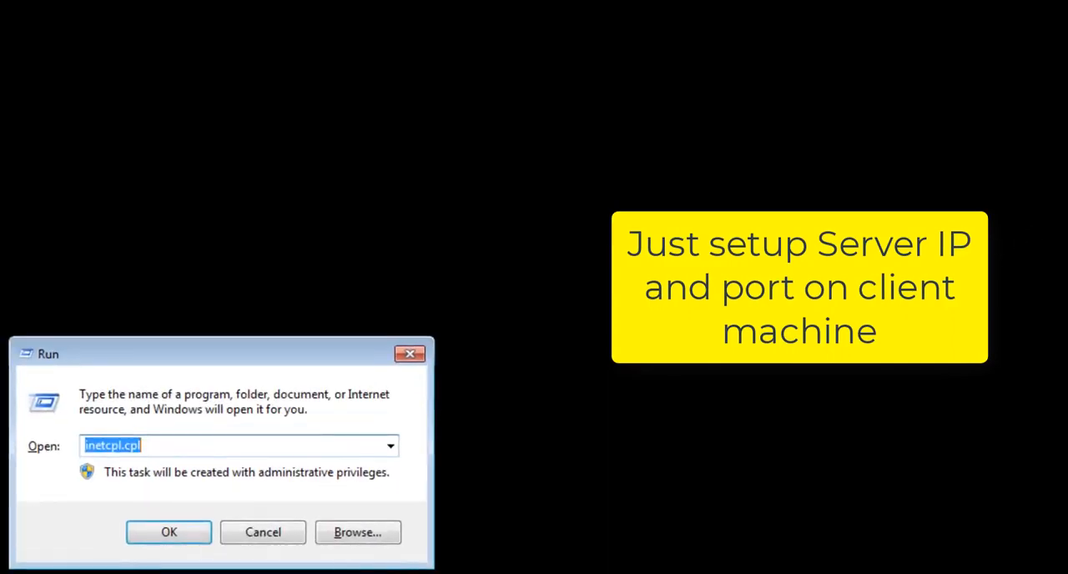
key(Return)
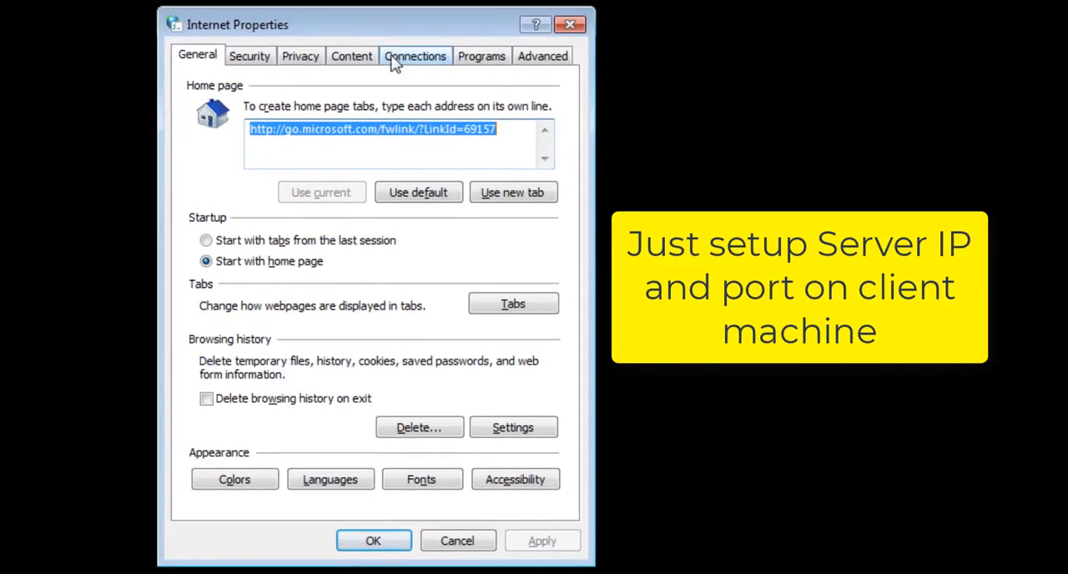
click(395, 65)
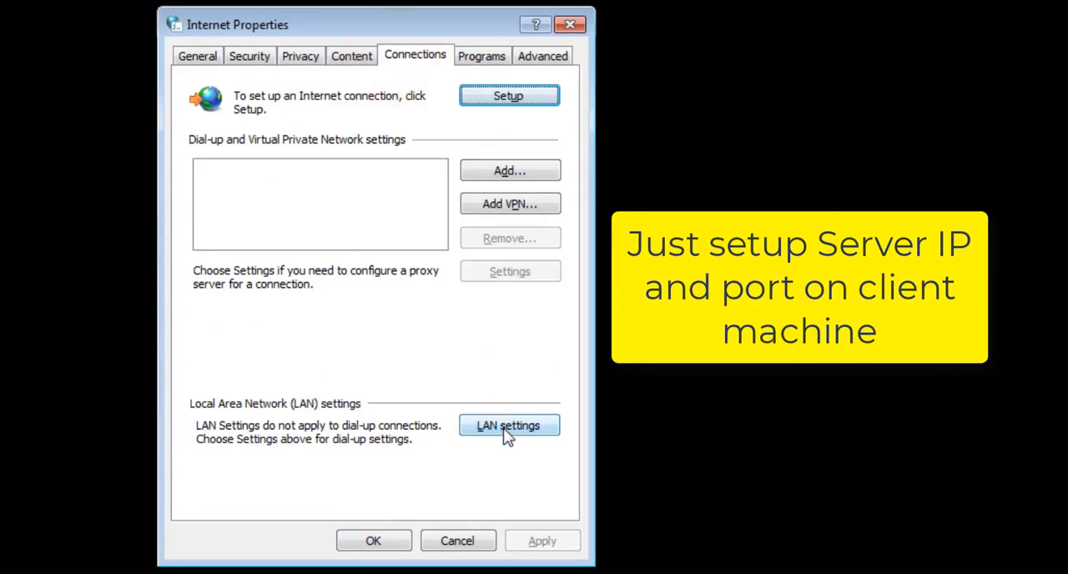
click(506, 430)
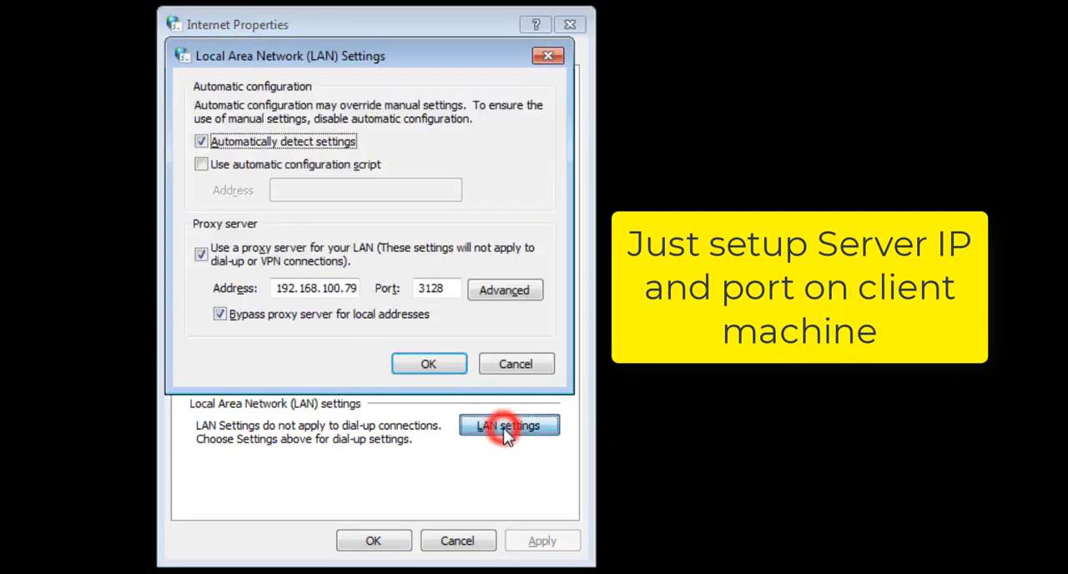
- Check the proxy server's address and port, and accept the LAN settings and Internet Properties
click(305, 287)
click(424, 287)
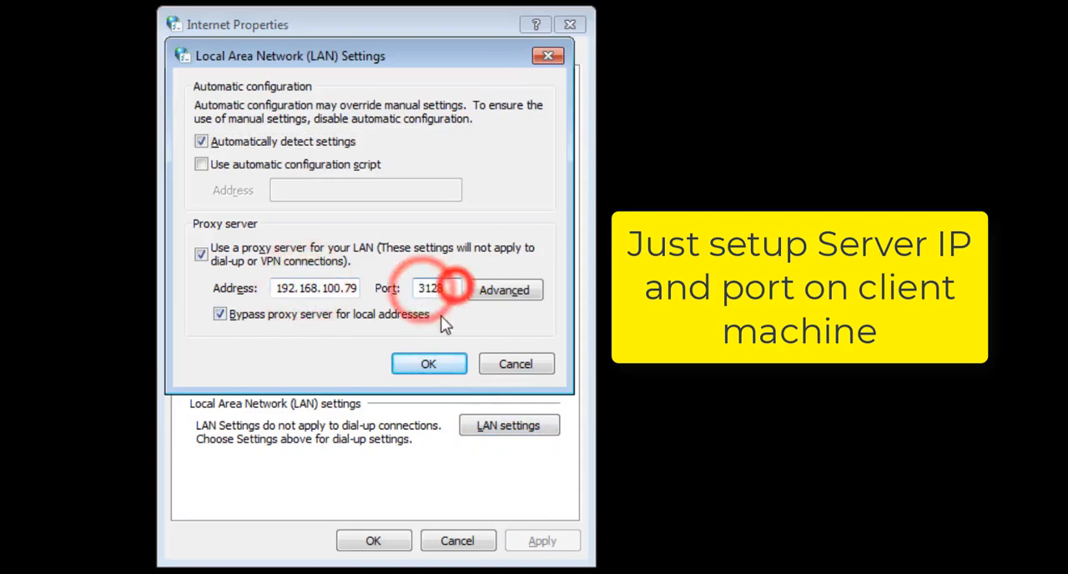
click(417, 365)
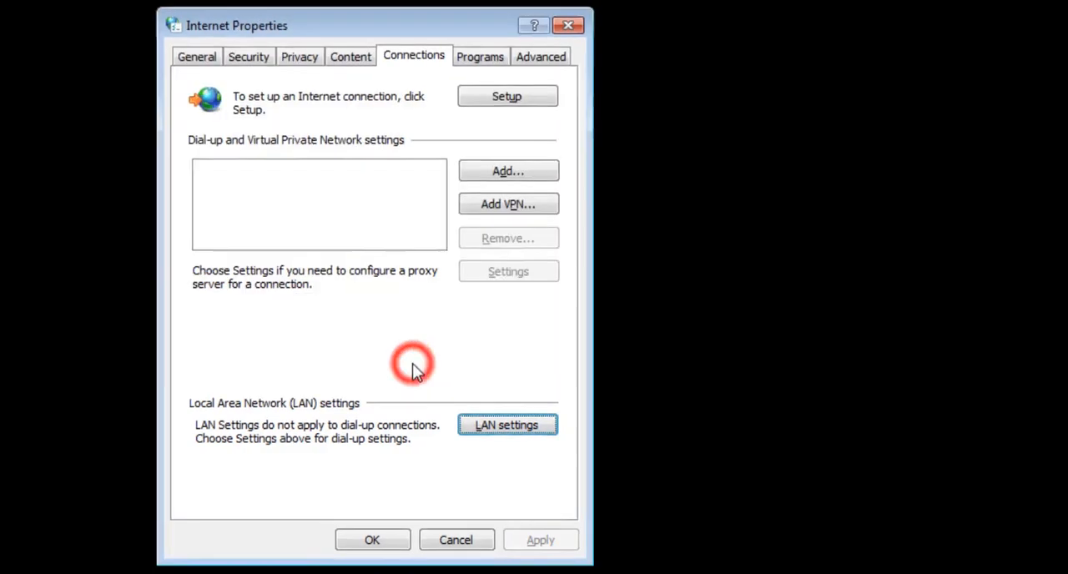
click(373, 541)
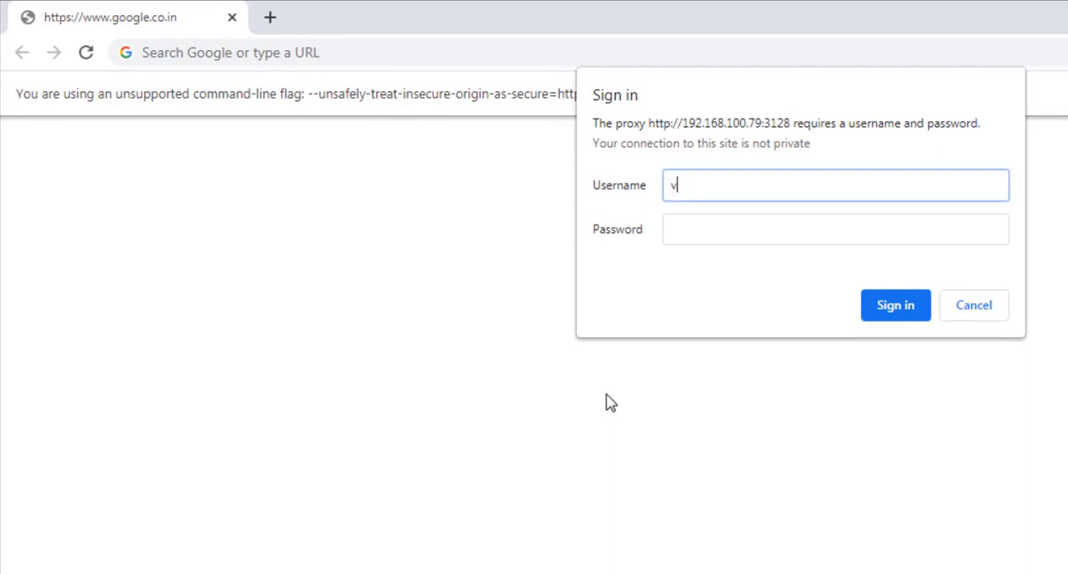
- Sign in to the proxy with the user's username and password
text(v)
key(Tab)
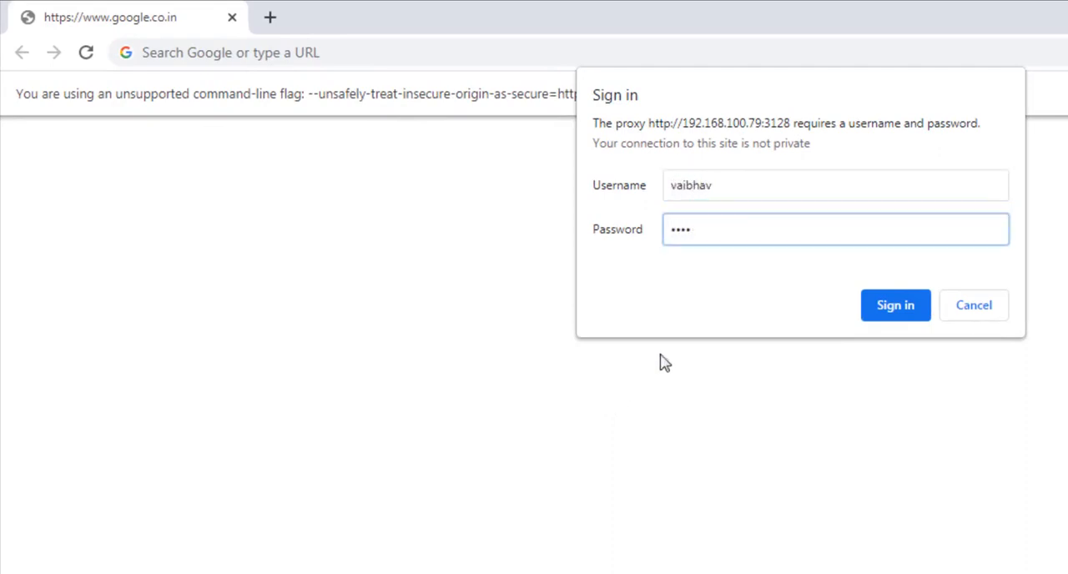
click(896, 307)
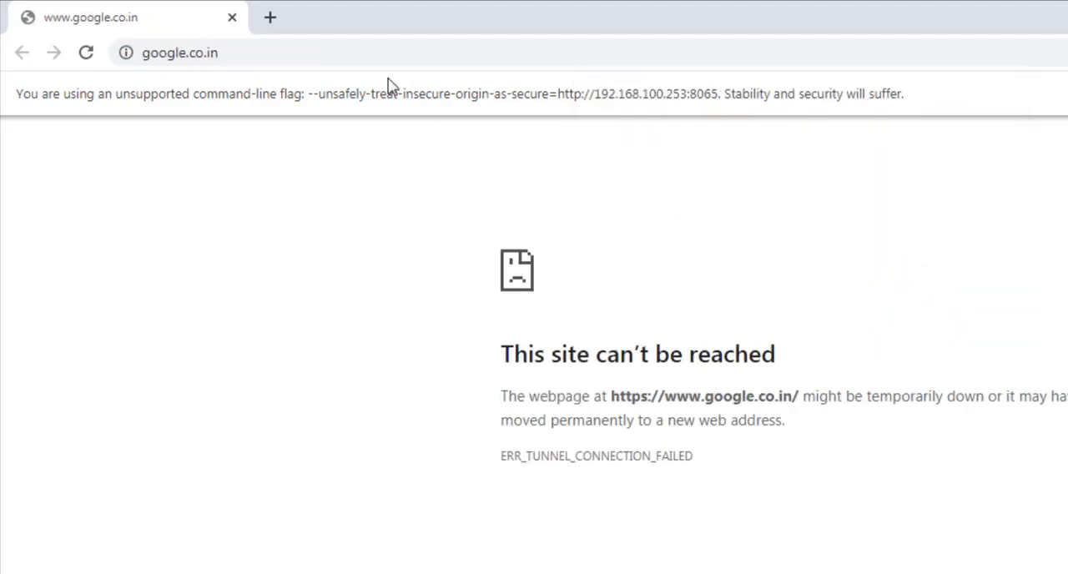
click(350, 54)
key(End)
key(BackSpace)
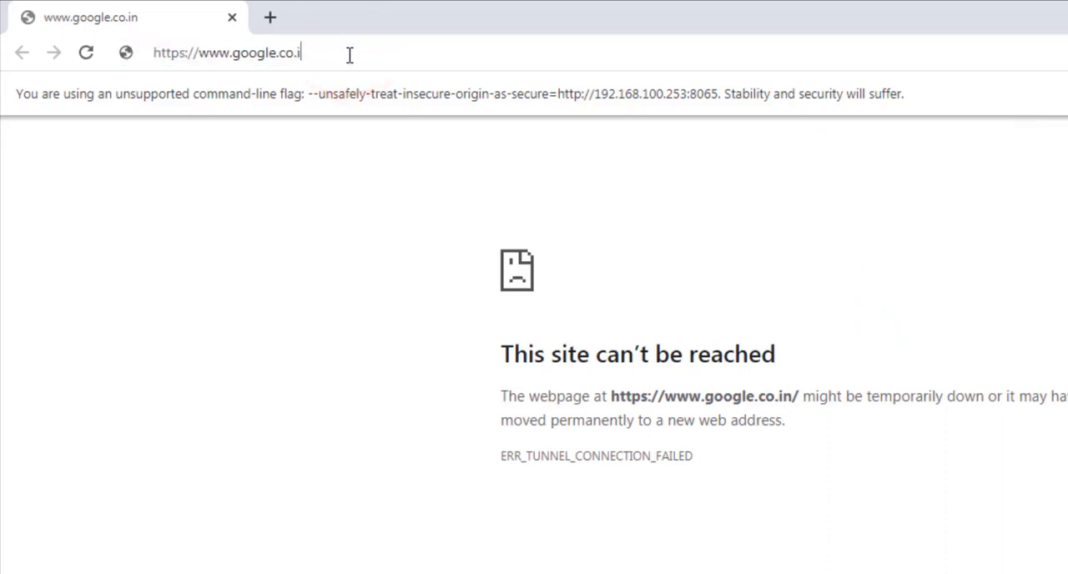
key(BackSpace)
key(BackSpace)
text(om)
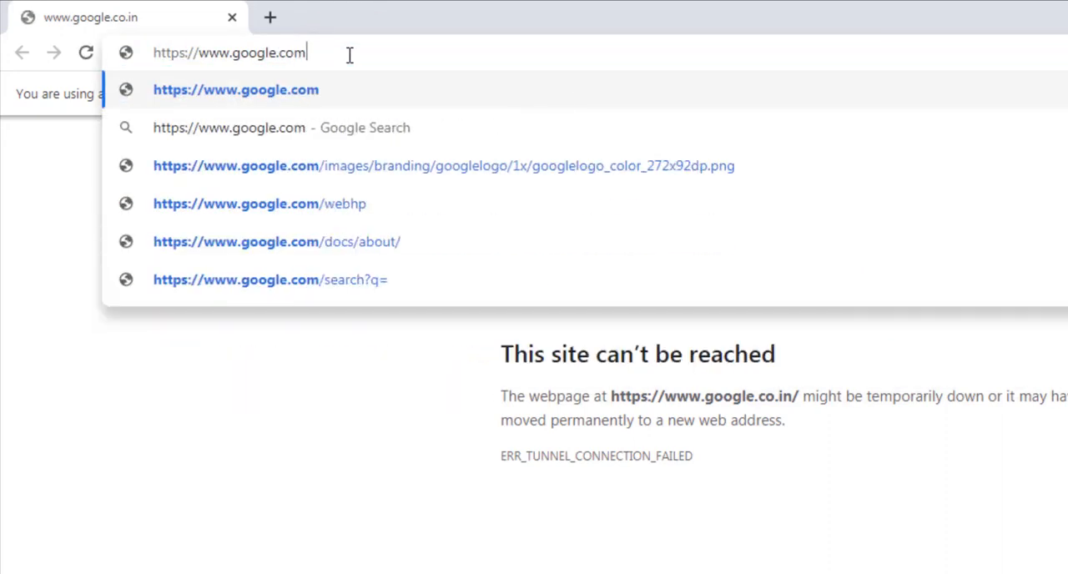
key(Return)
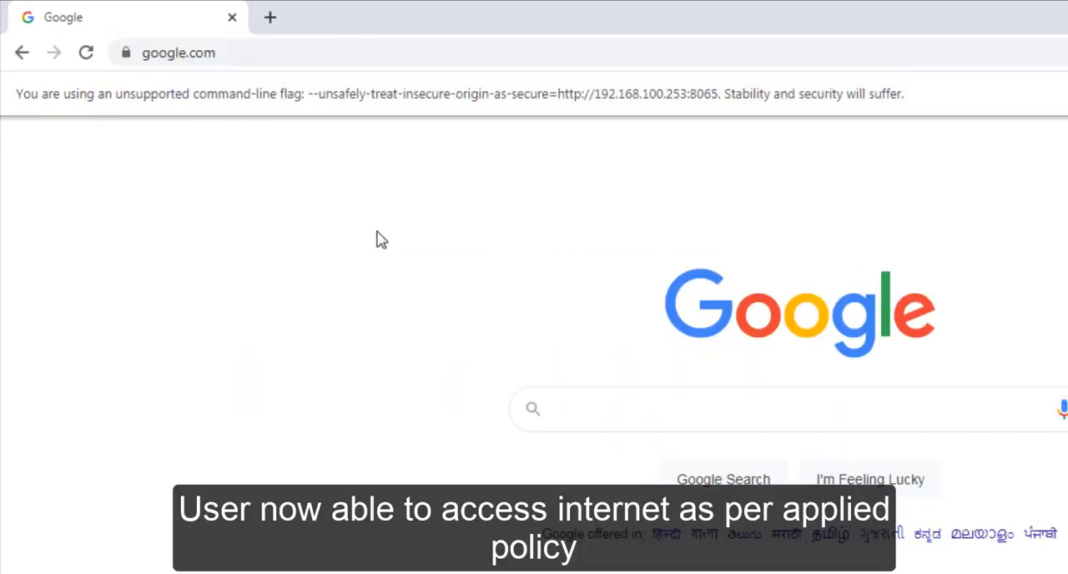
- Search for "stack overflow" in a new tab and open the stackoverflow.com result
click(367, 236)
click(275, 16)
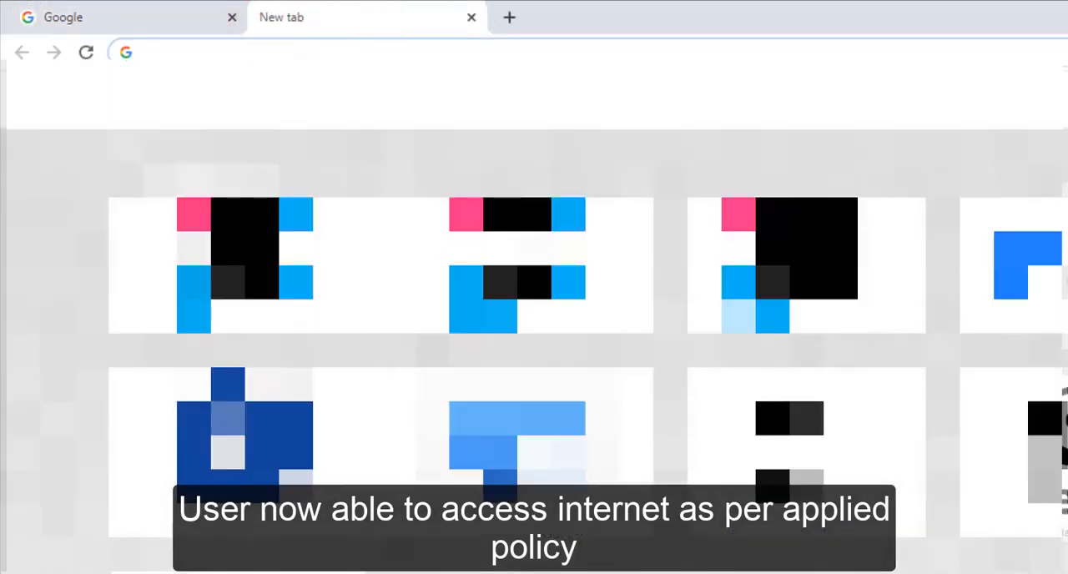
text(stack)
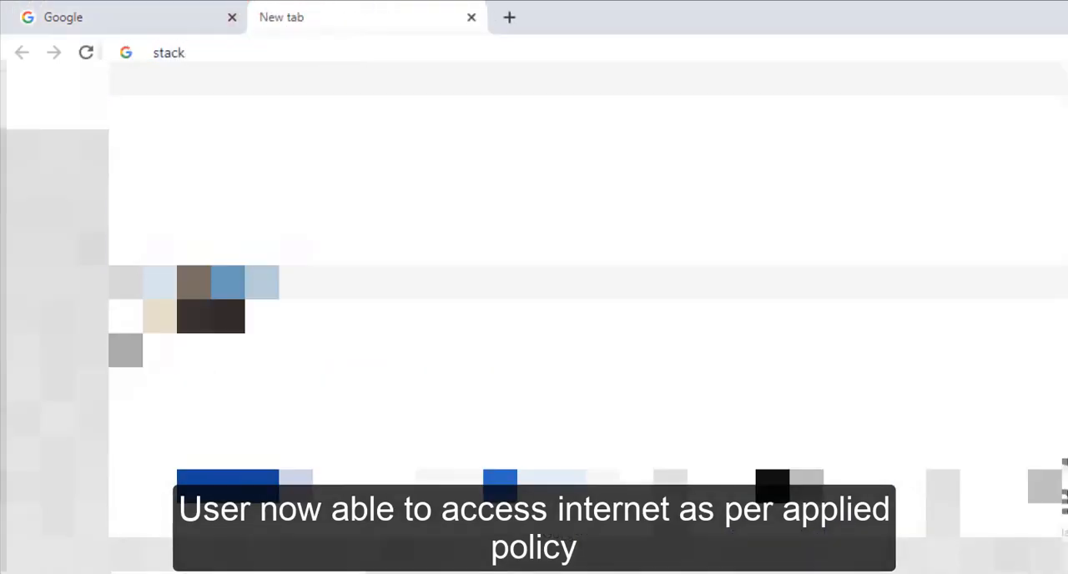
text( overflow)
key(Return)
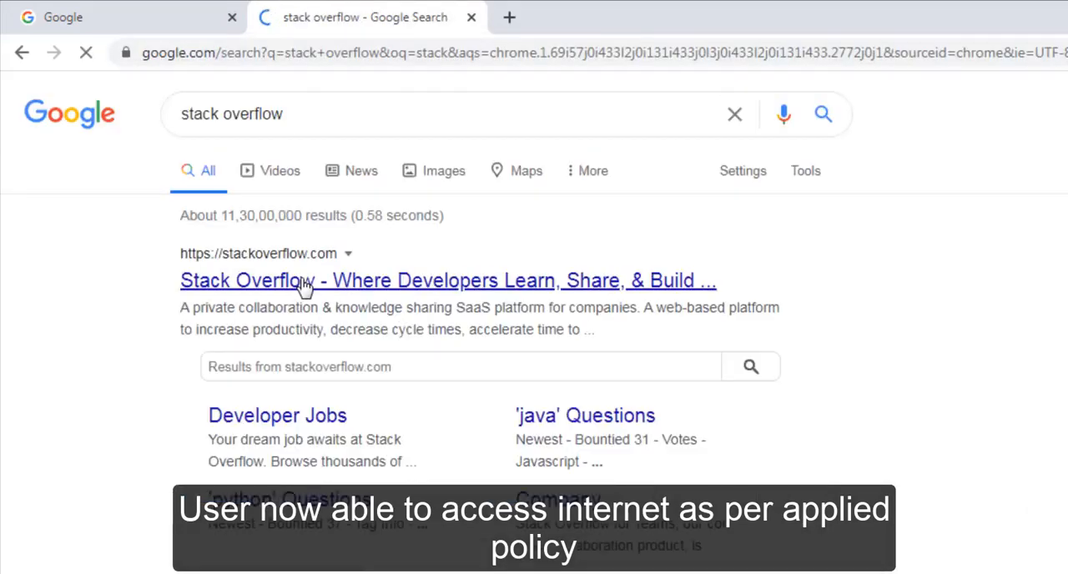
click(302, 282)
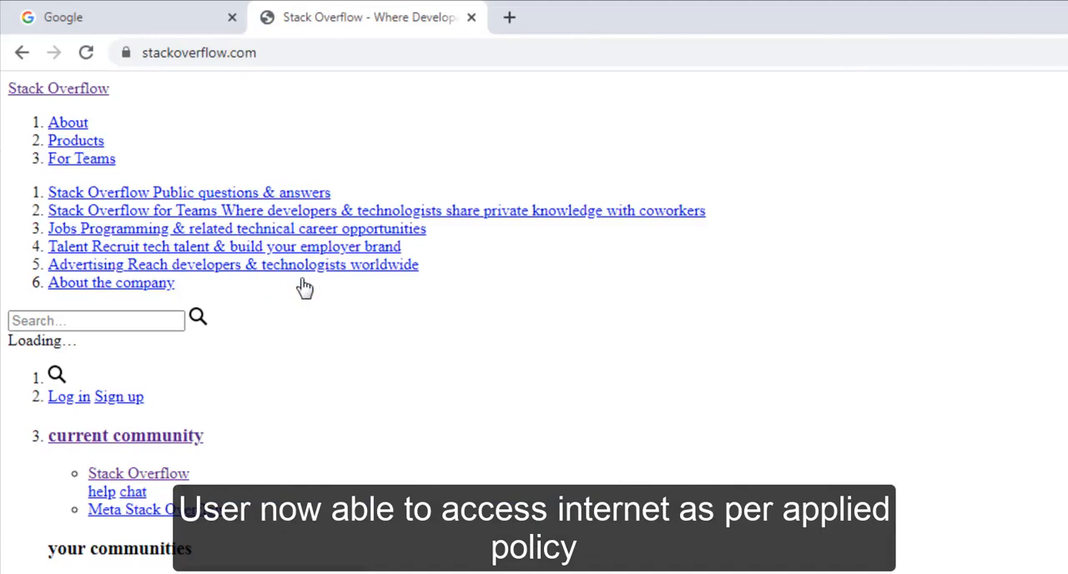
- Load gmail.com in another new tab and highlight the main heading of the page
click(515, 17)
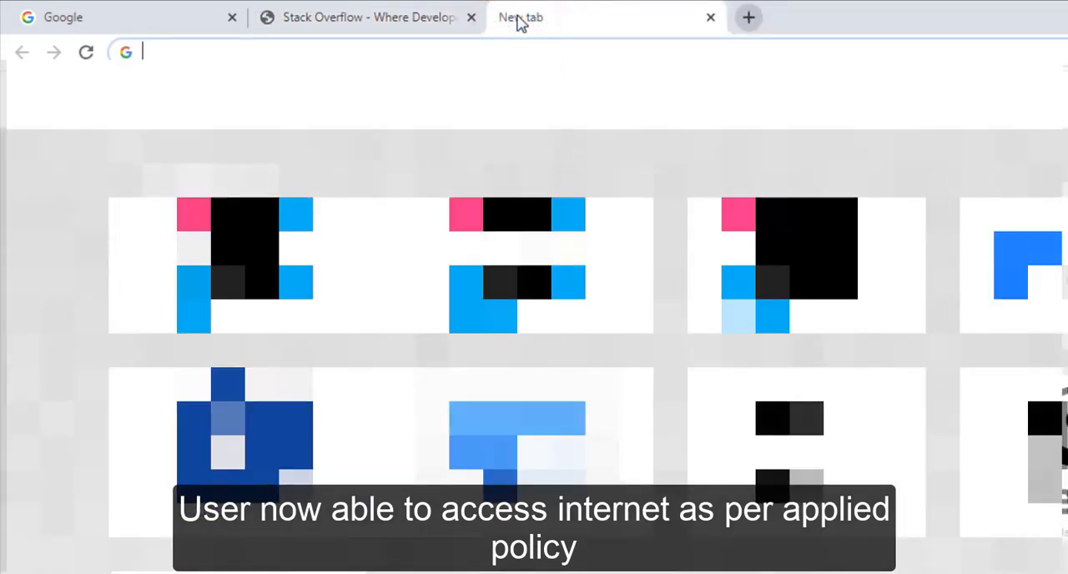
text(gmail)
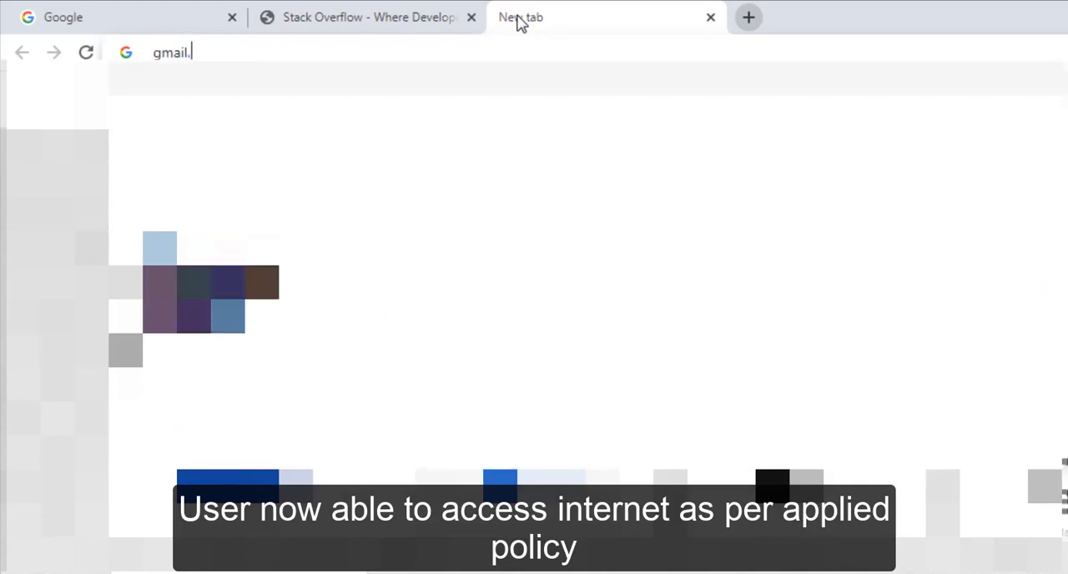
text(.com)
key(Return)
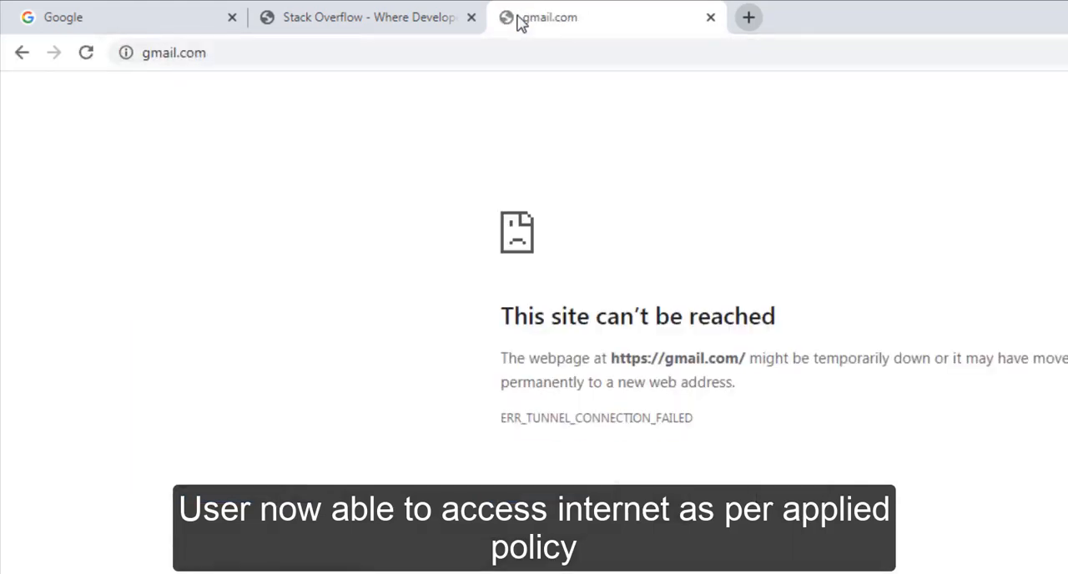
drag(470, 316, 797, 317)
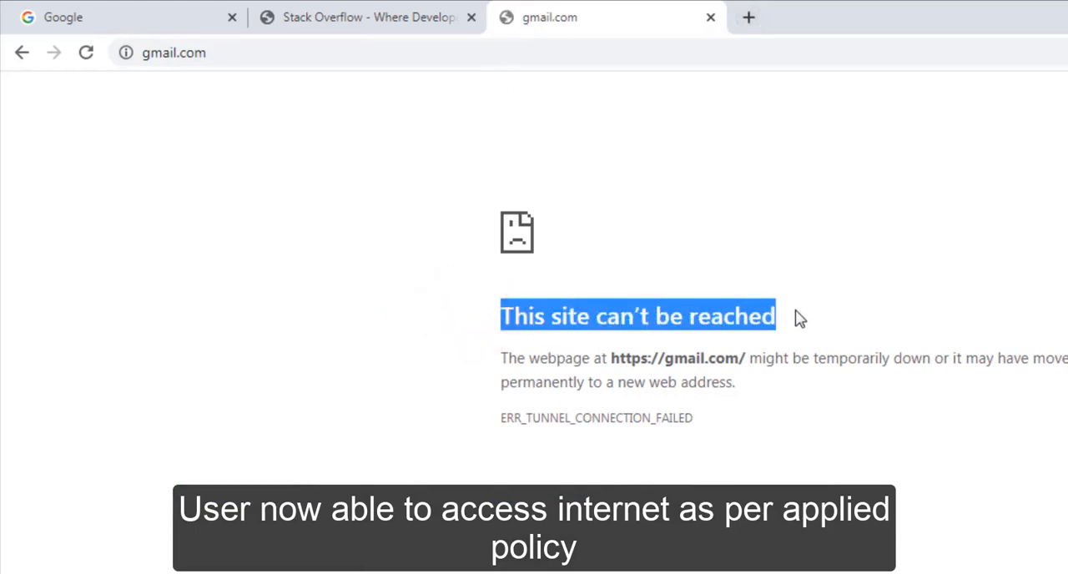
click(796, 318)
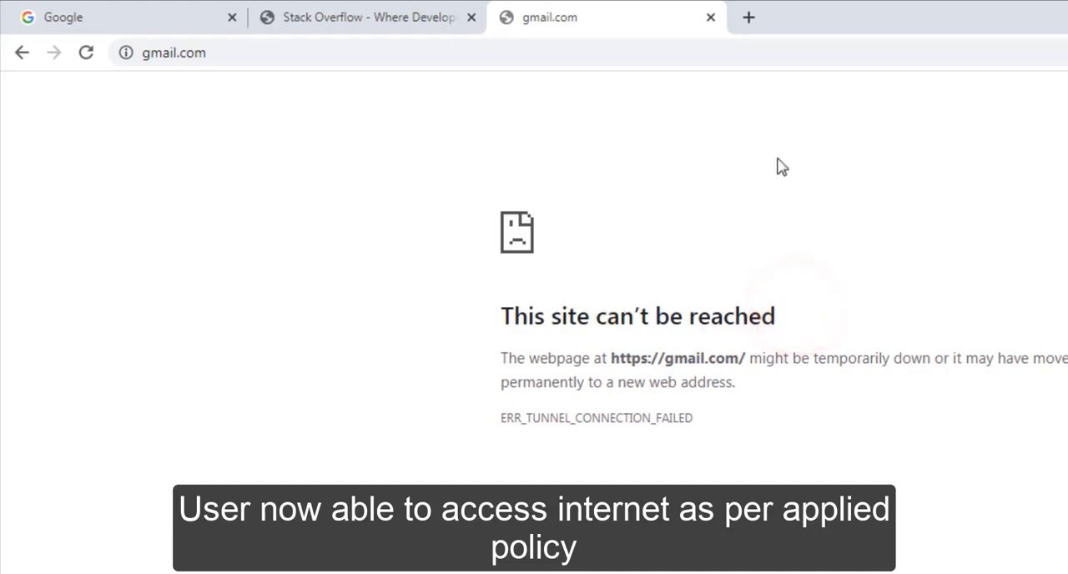
- Load instagram.com in another new tab to test access under the applied policy
click(751, 16)
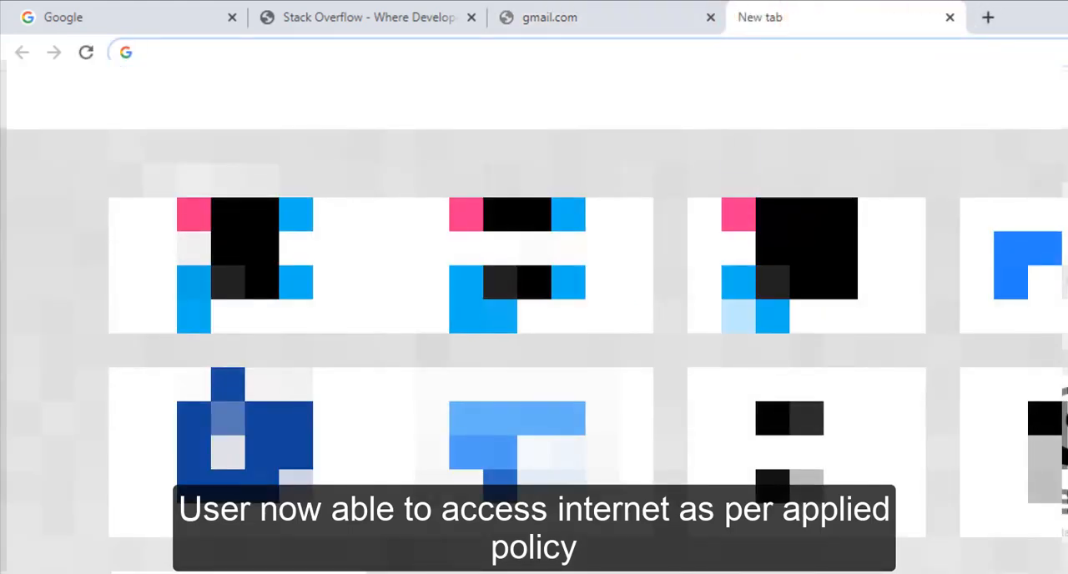
text(insta)
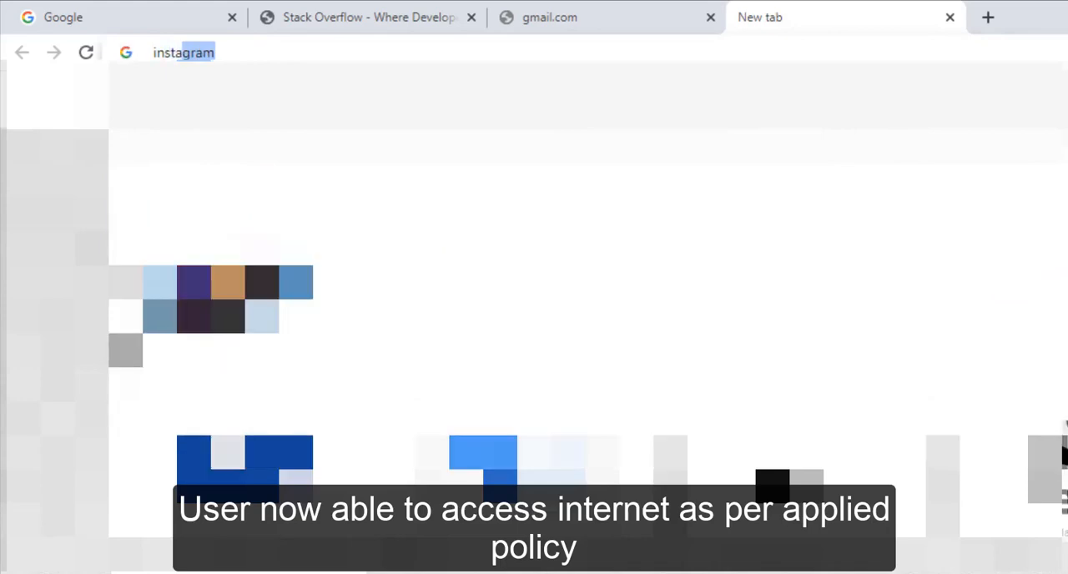
text(gram.com)
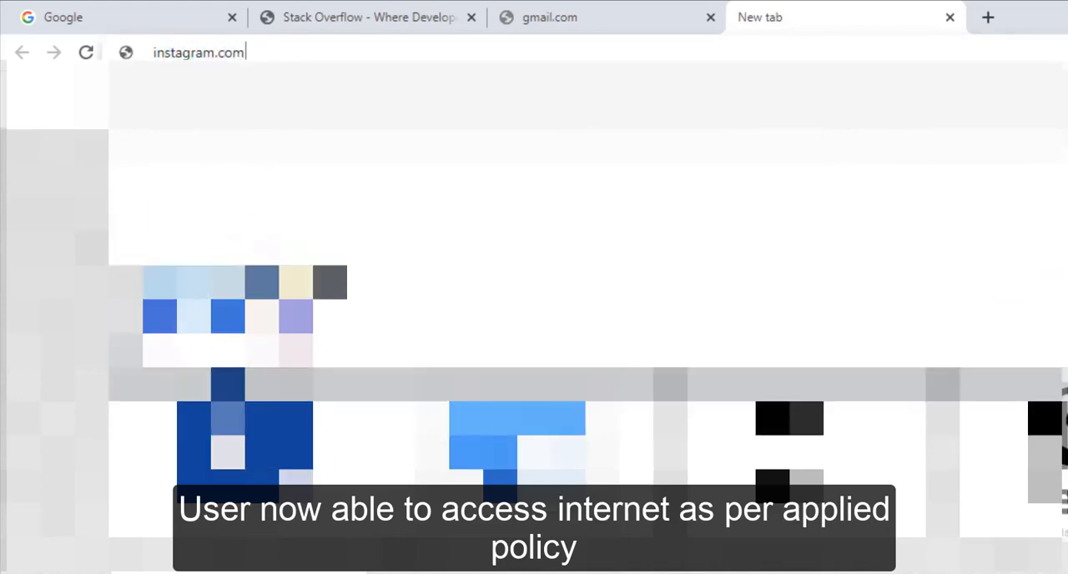
key(Return)
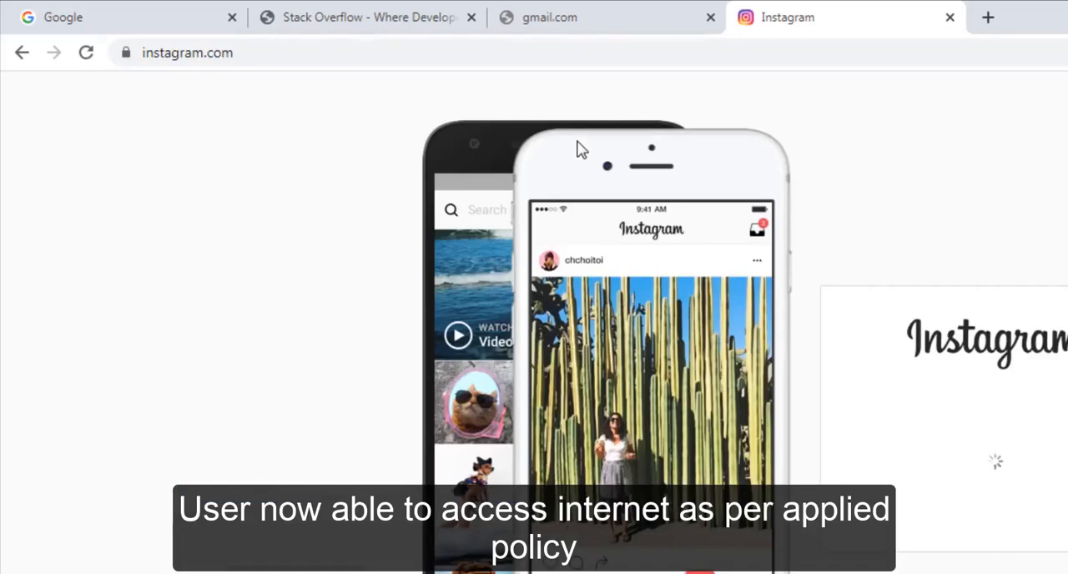
- Load flipkart.com in another new tab and highlight the message below the page's main heading
click(988, 17)
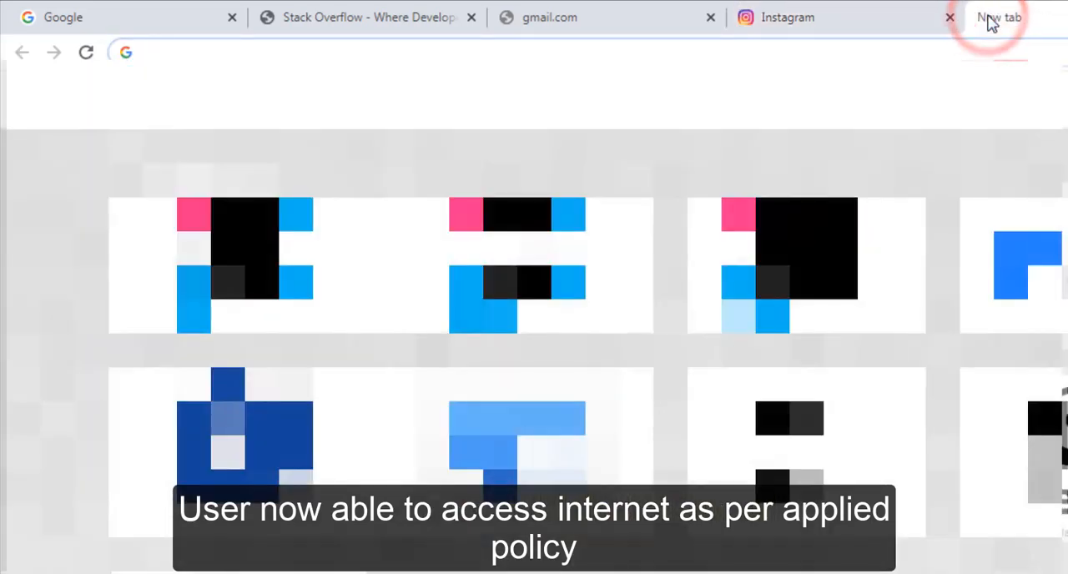
text(flipa)
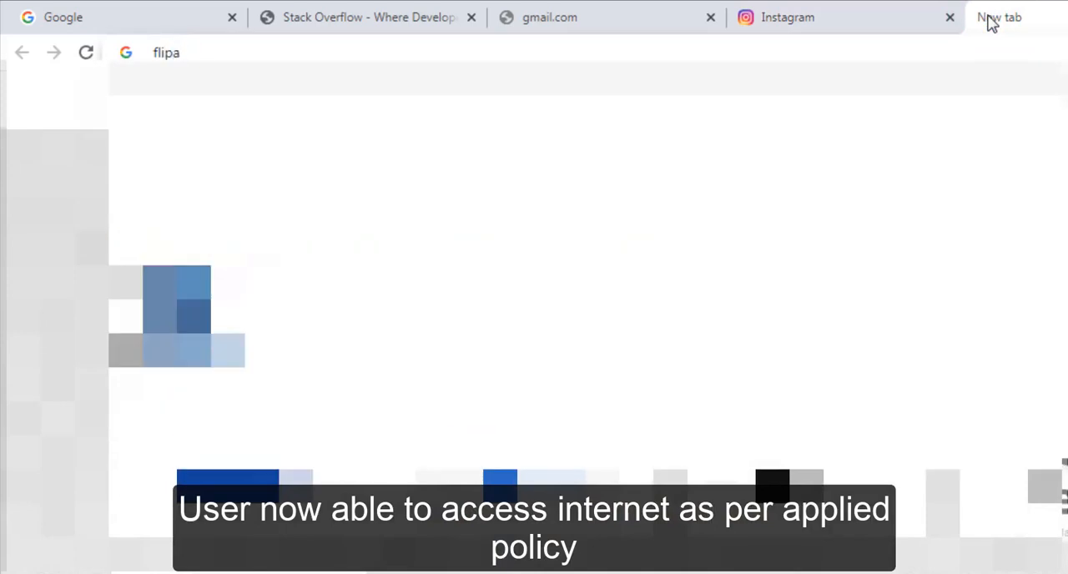
key(BackSpace)
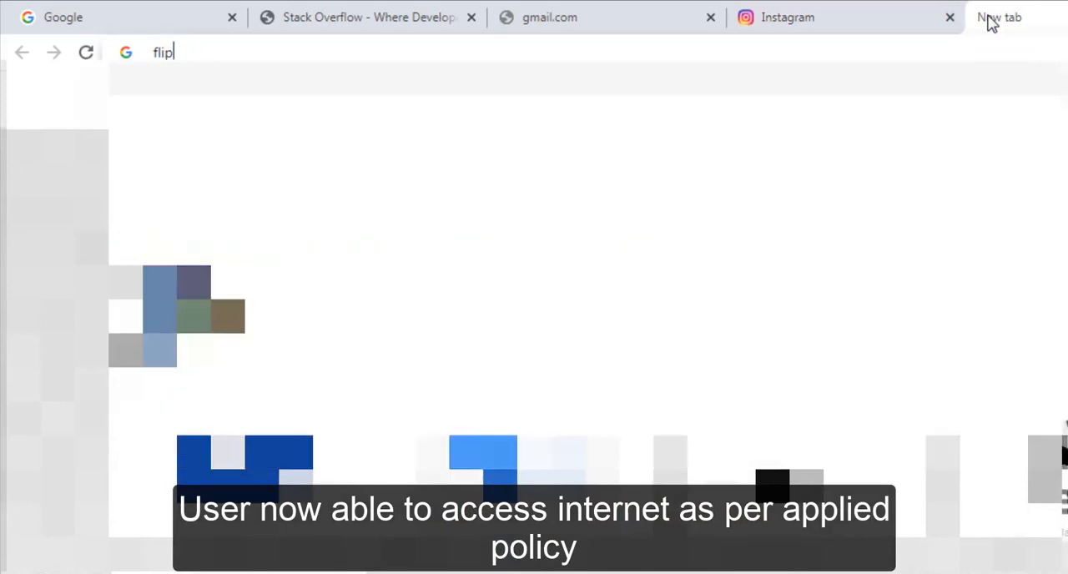
text(kart.com)
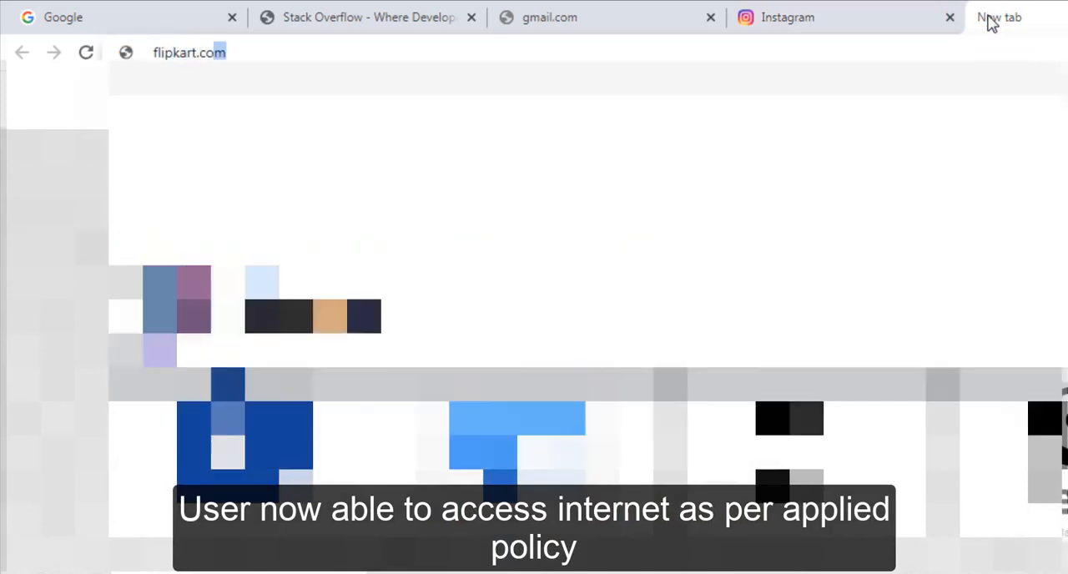
key(Return)
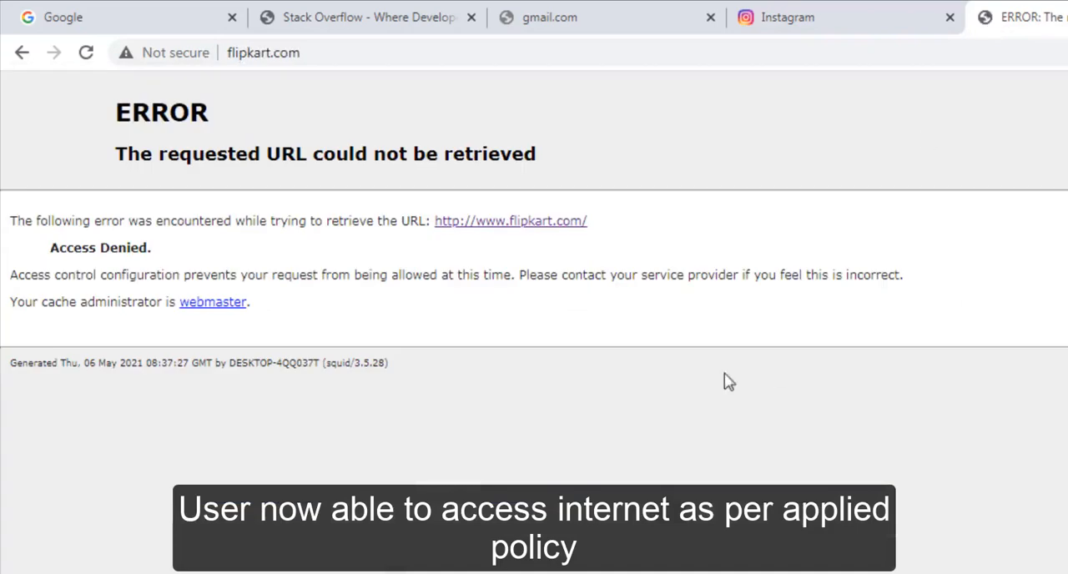
drag(116, 155, 586, 173)
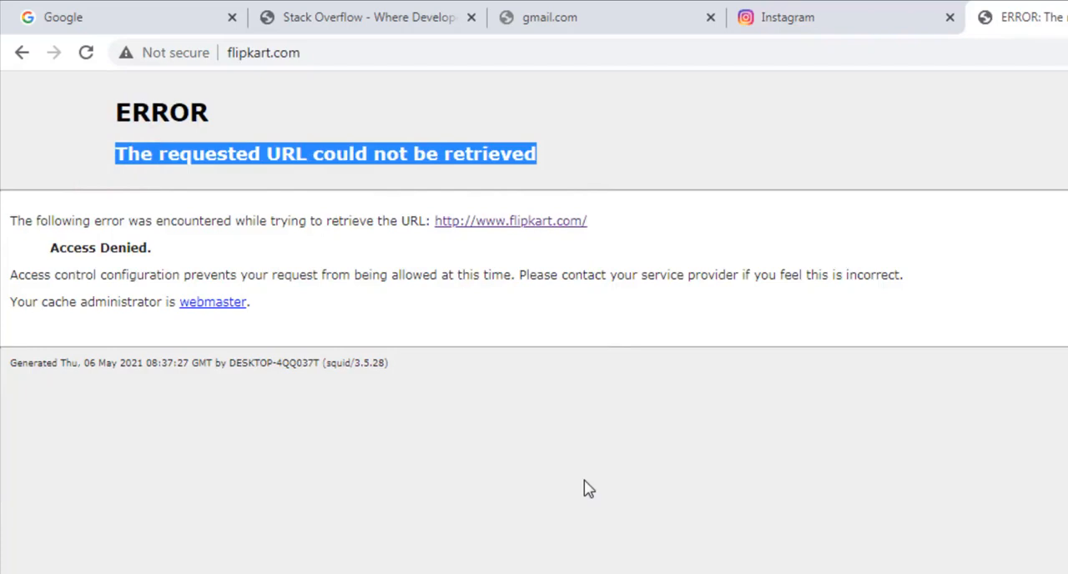
click(586, 485)
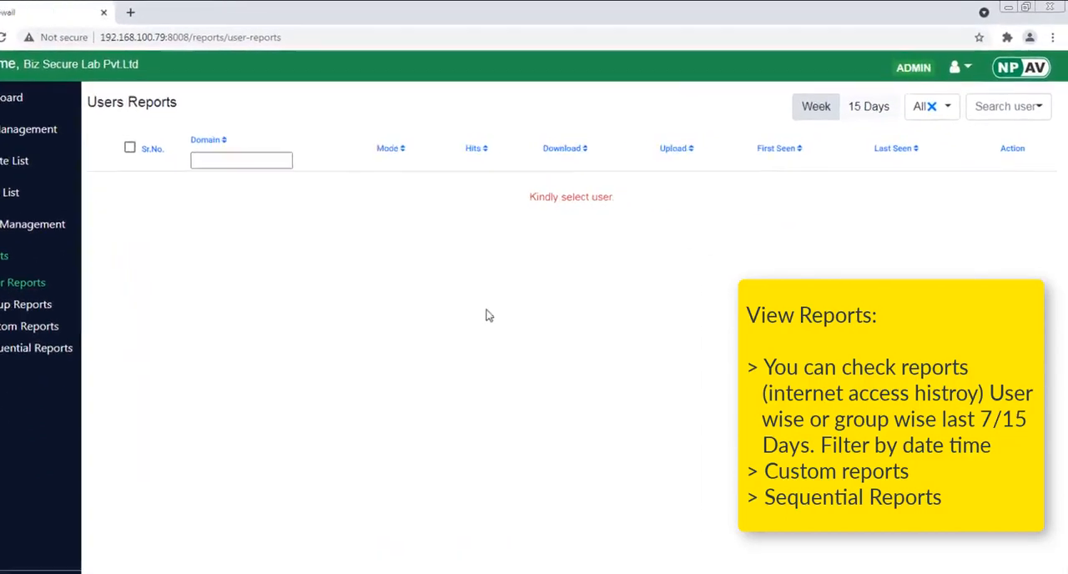
- In the NPAV console's Users Reports, select the first listed user and examine the access mode recorded for each domain
click(1008, 106)
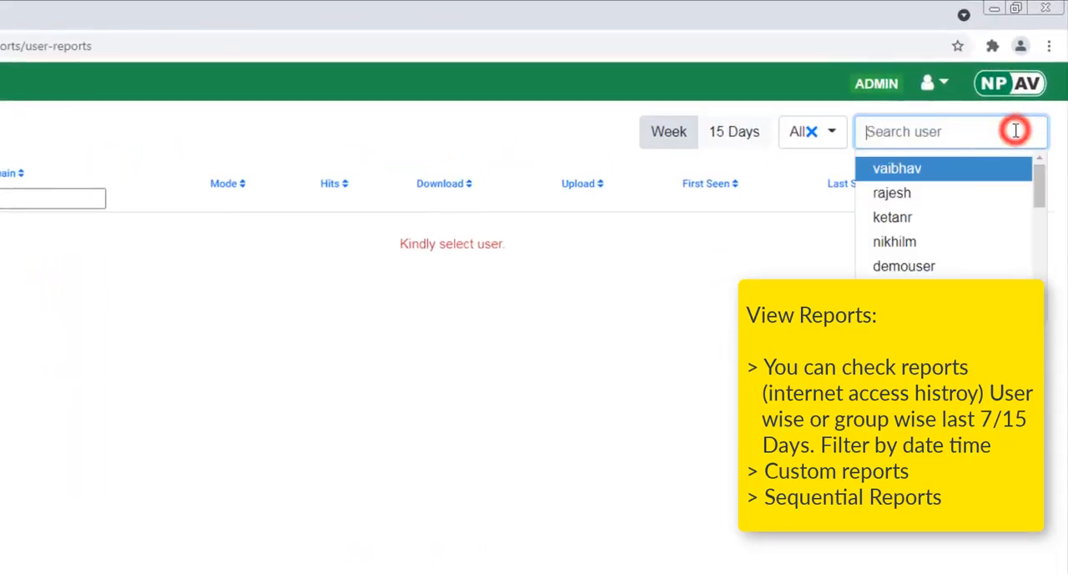
click(910, 170)
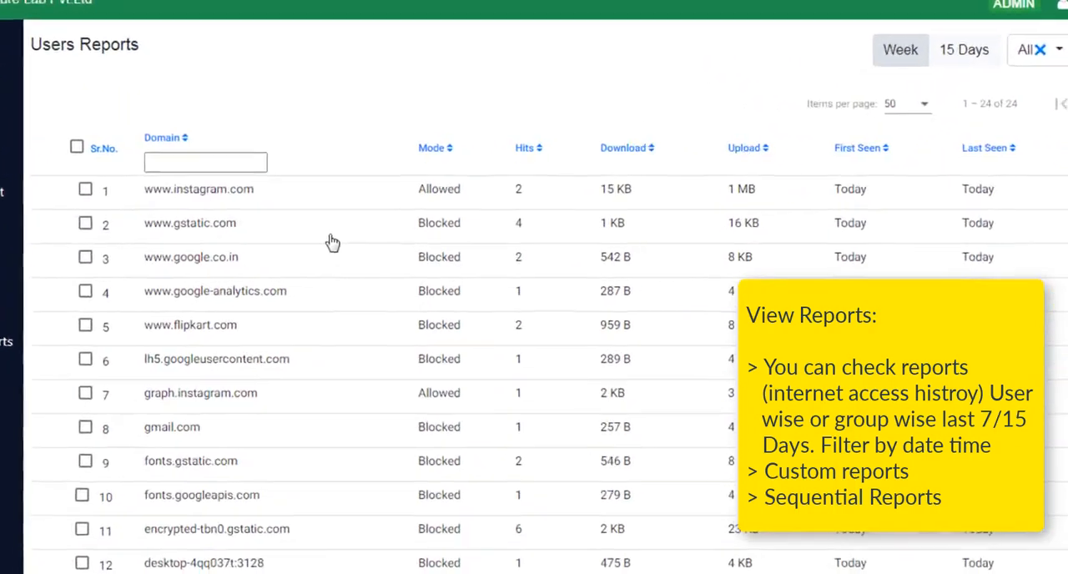
double_click(421, 190)
double_click(414, 222)
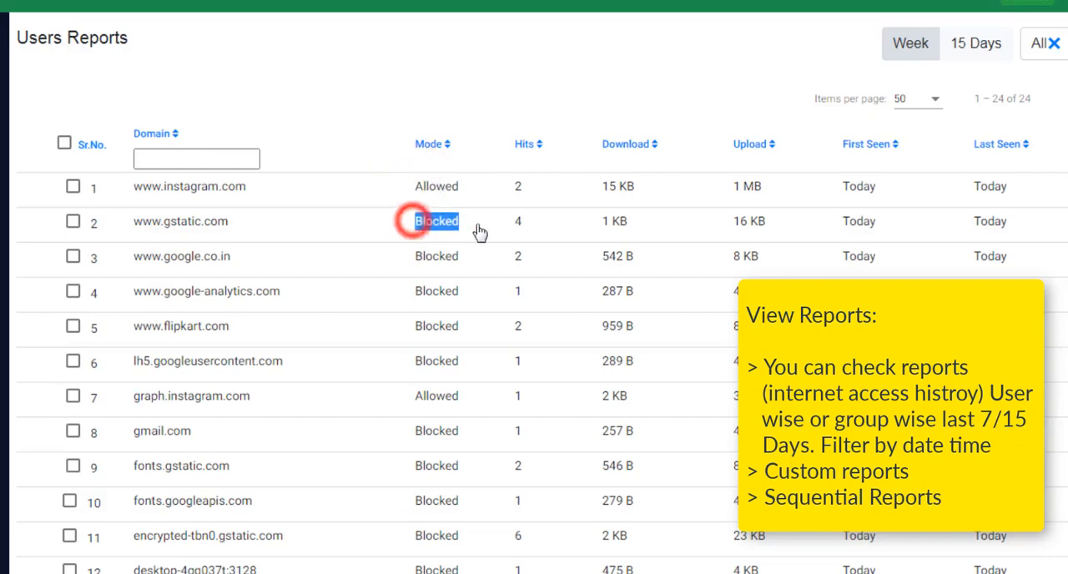
double_click(410, 257)
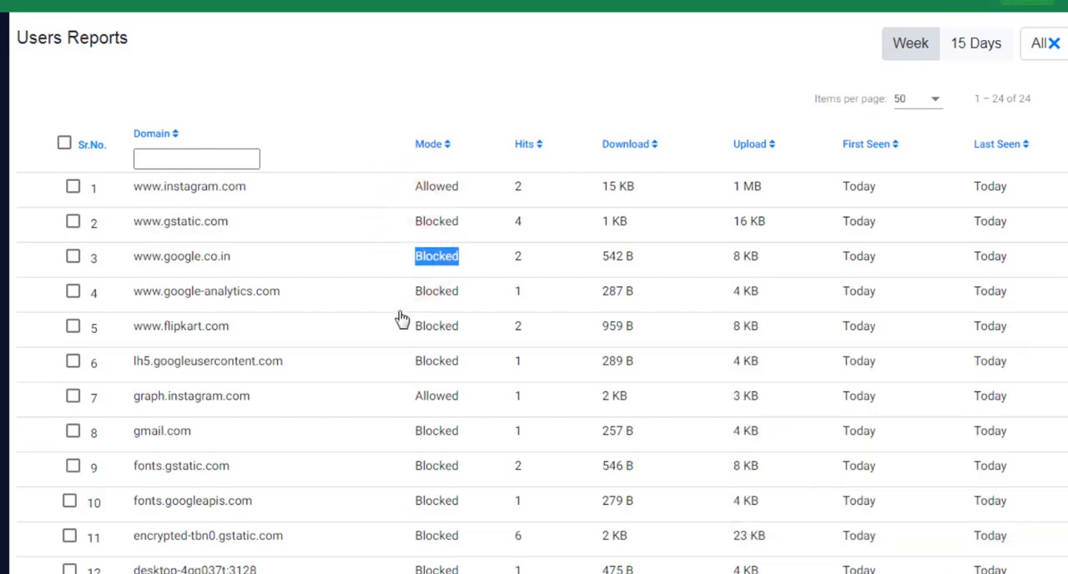
scroll(417, 317, down, 4)
scroll(451, 322, up, 4)
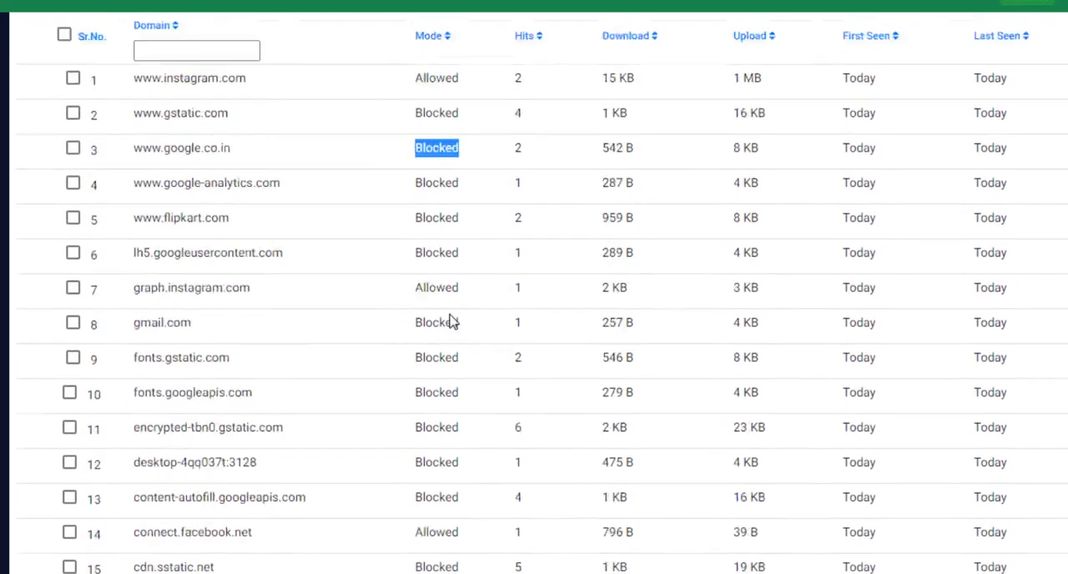